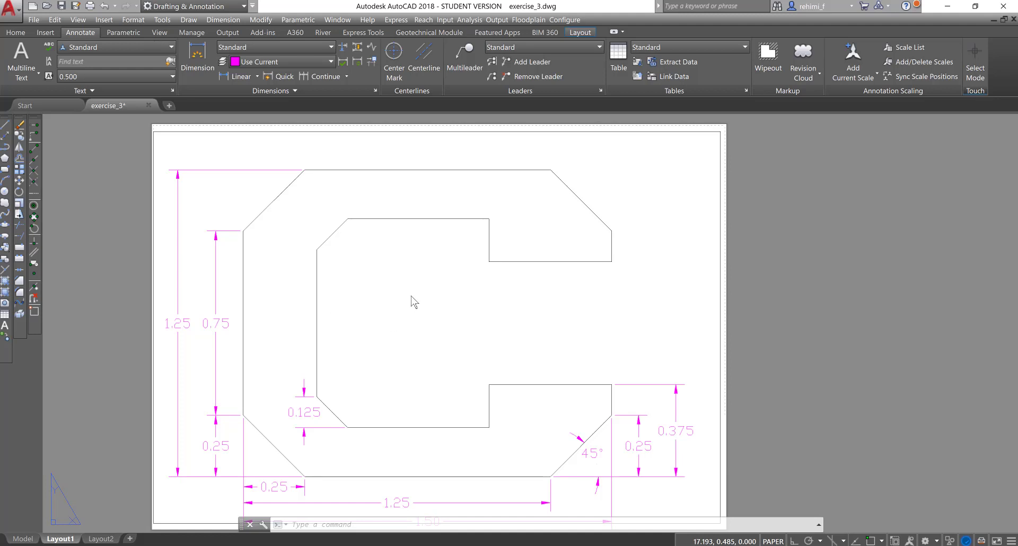
Step: Switch the ribbon to the Home tab to show the drawing, modify and layer panels
click(22, 33)
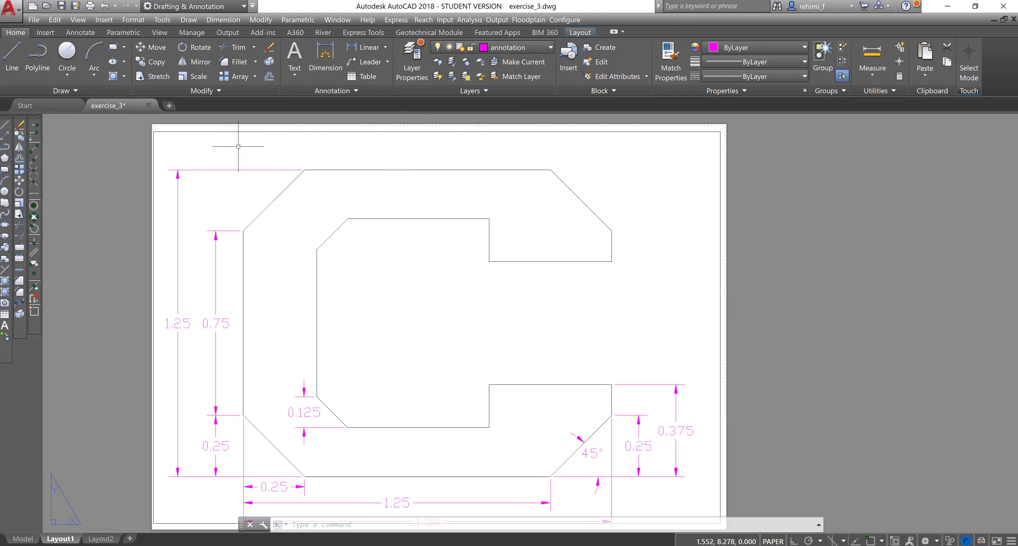
Step: Create a new layer named Text with green as its colour in Layer Properties
click(417, 56)
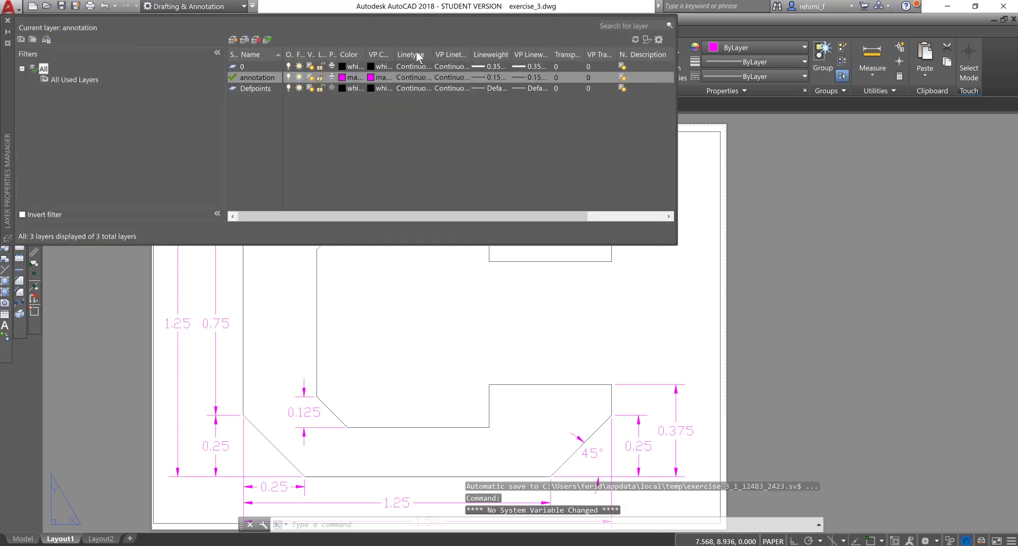
click(233, 40)
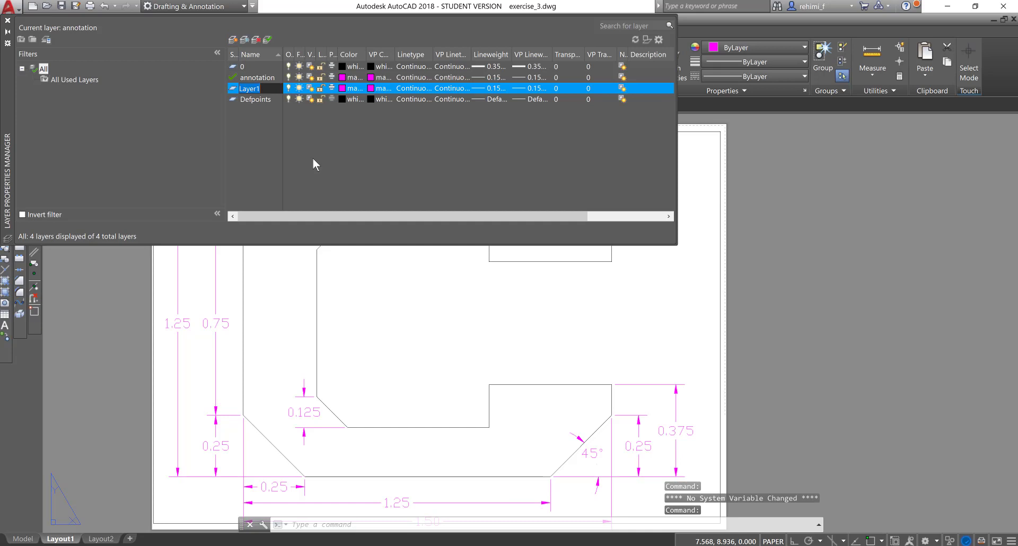
text(Tex)
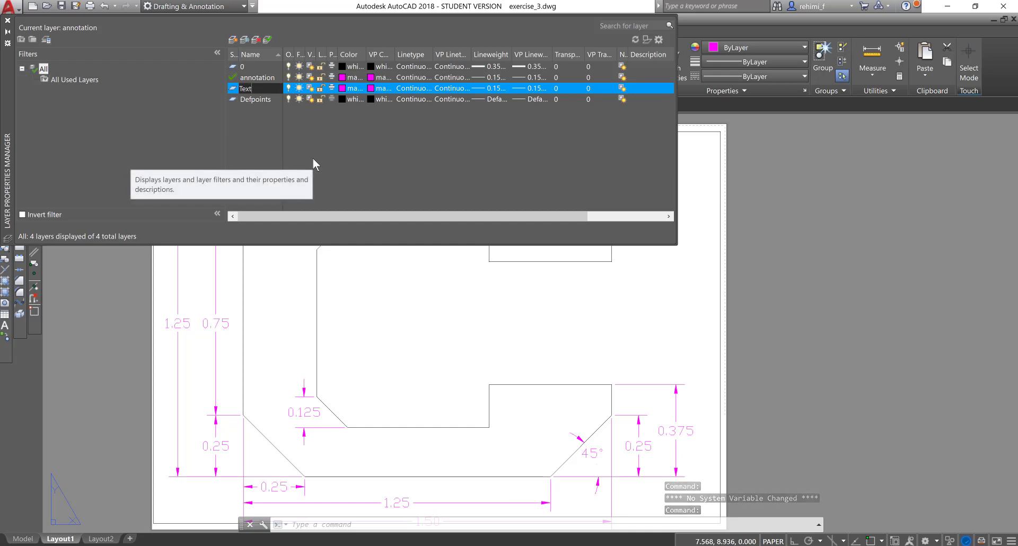
text(t)
key(Return)
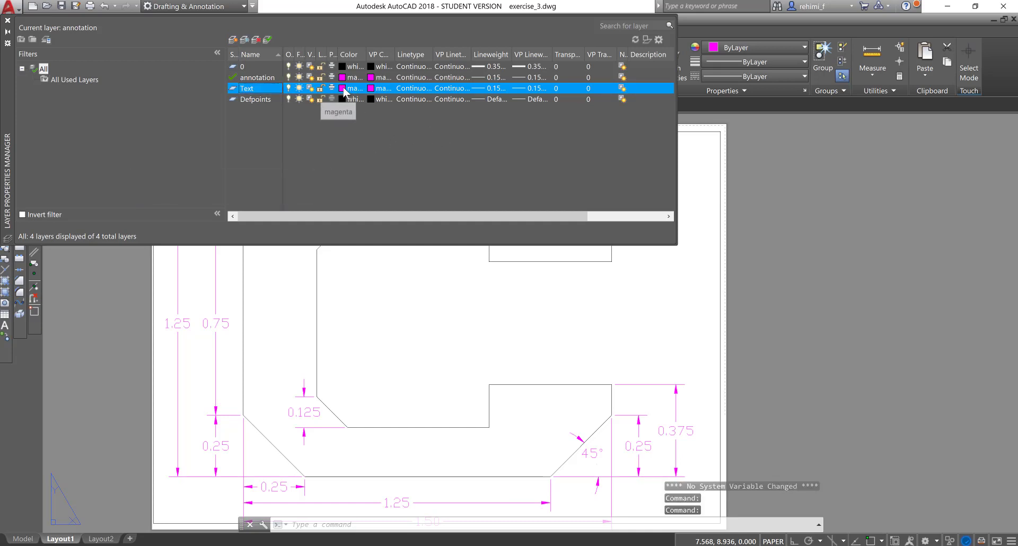
click(343, 88)
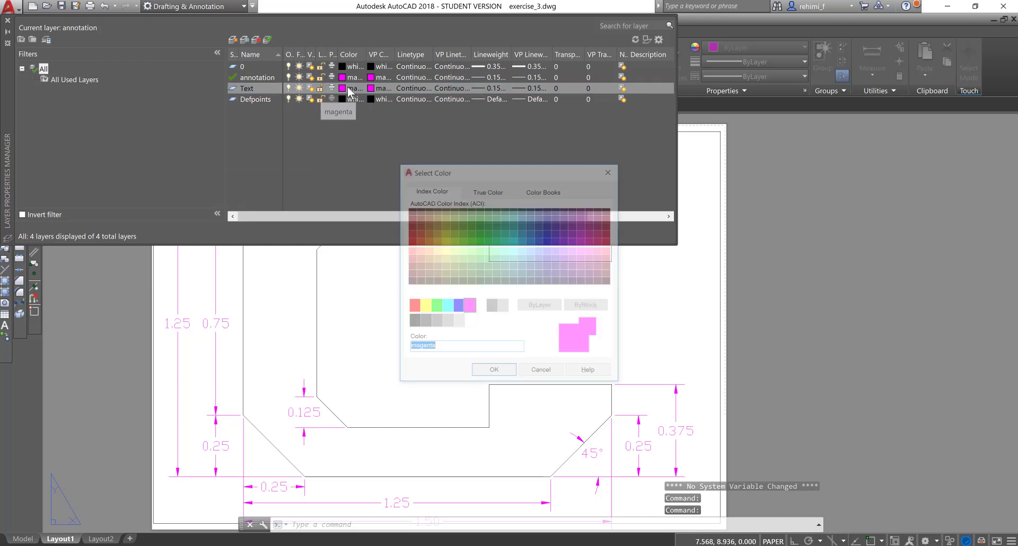
click(447, 306)
click(435, 307)
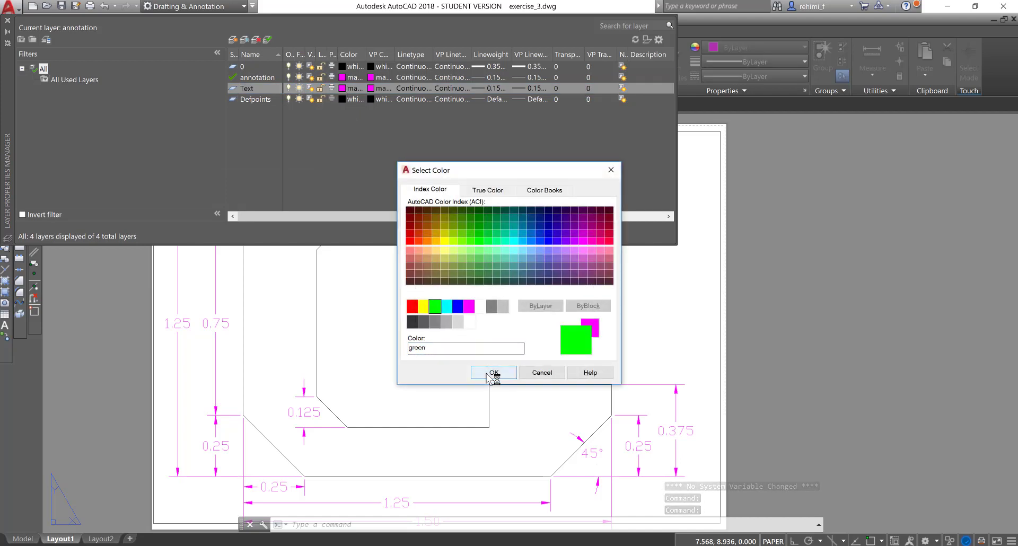
click(492, 372)
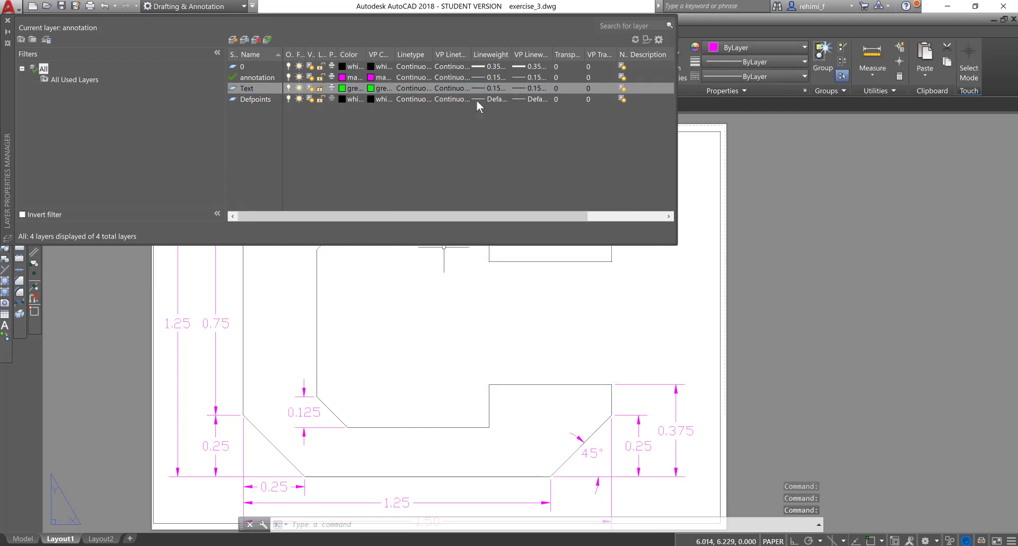
click(8, 21)
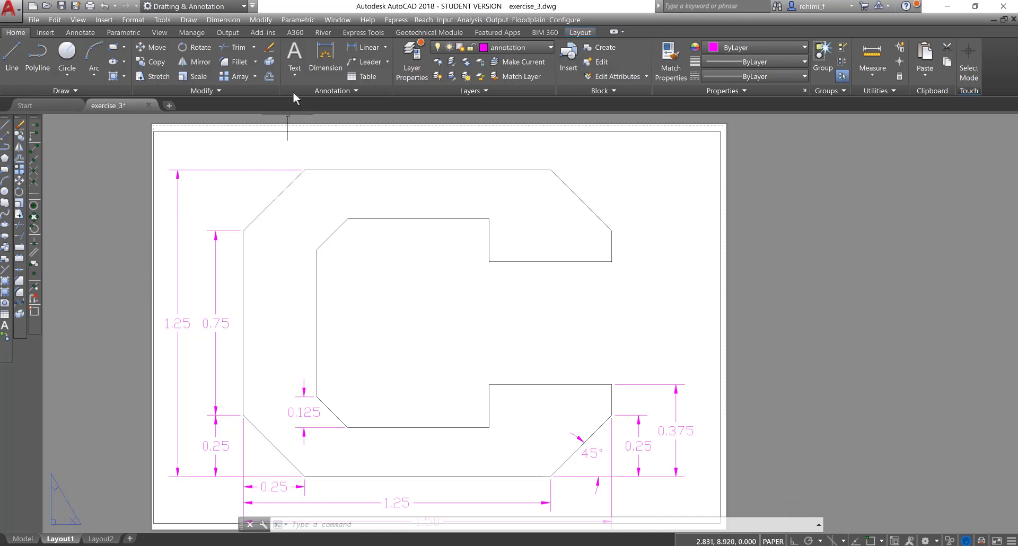
Step: Start the multiline text command with MT
click(294, 72)
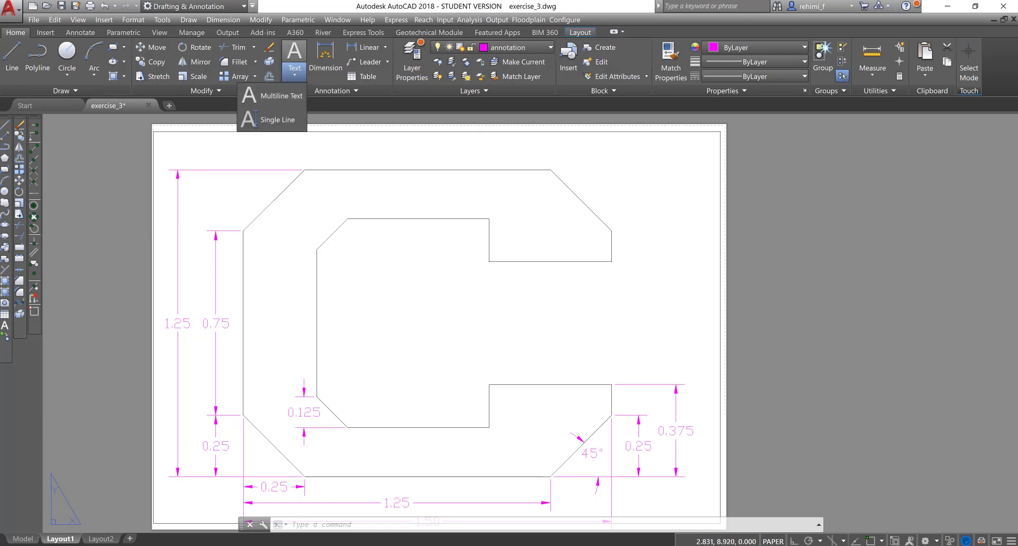
click(348, 526)
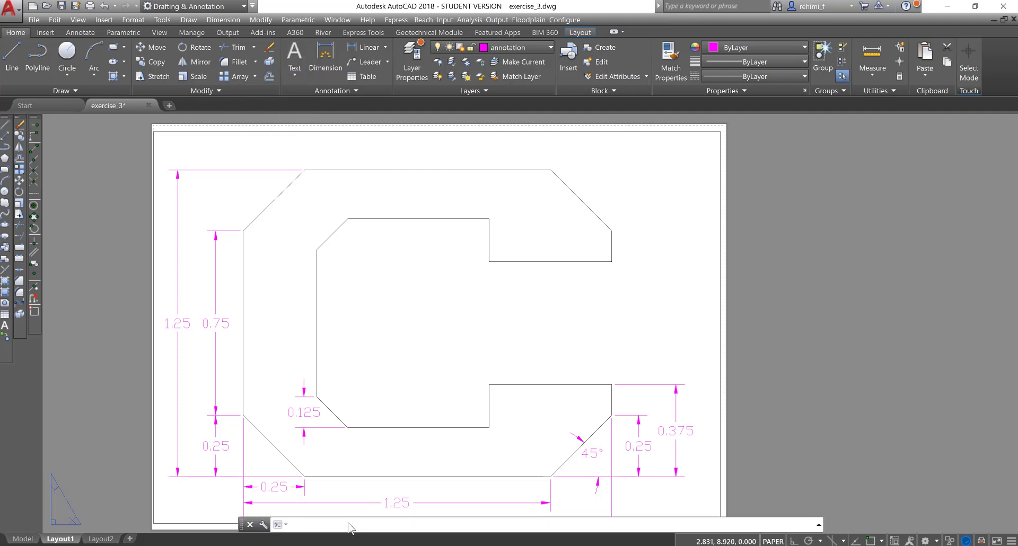
text(MT)
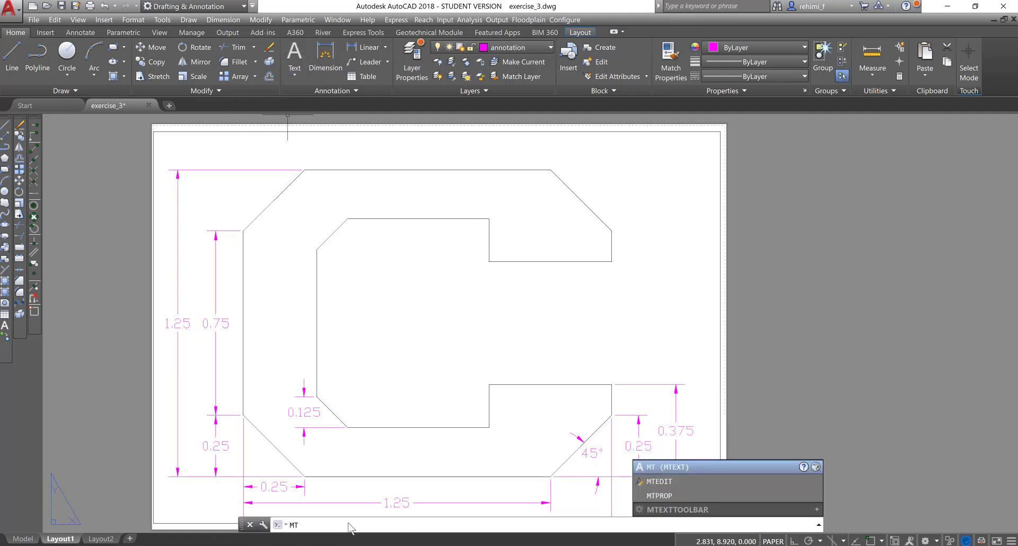
key(Return)
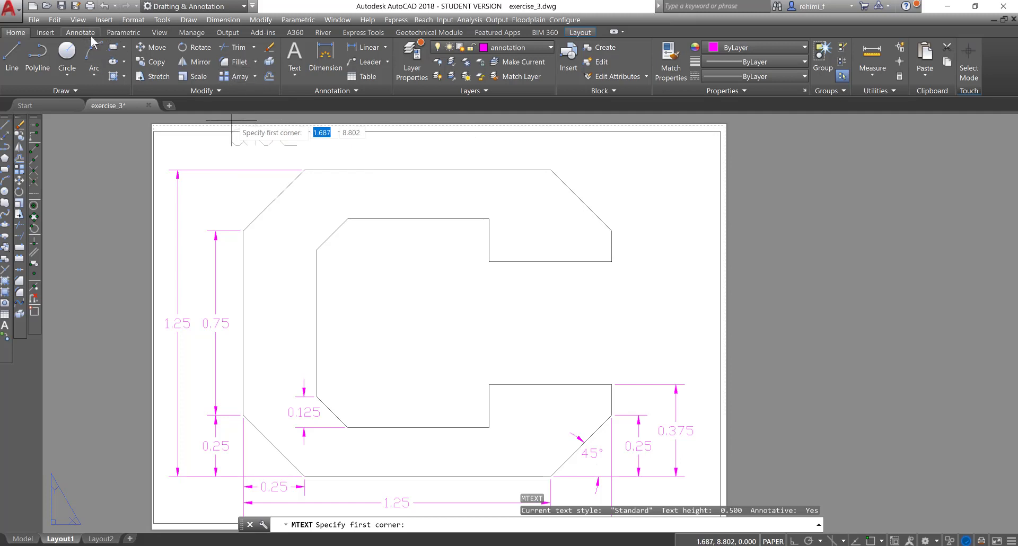
Step: Set the Annotate tab's text height to 0.200, leaving the text and dimension styles unchanged
click(90, 34)
click(134, 52)
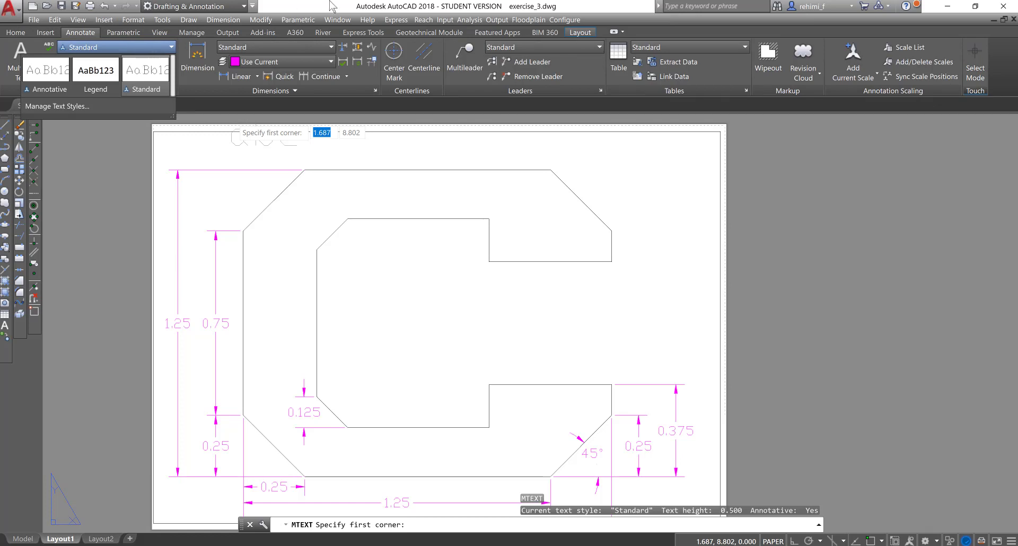
click(315, 7)
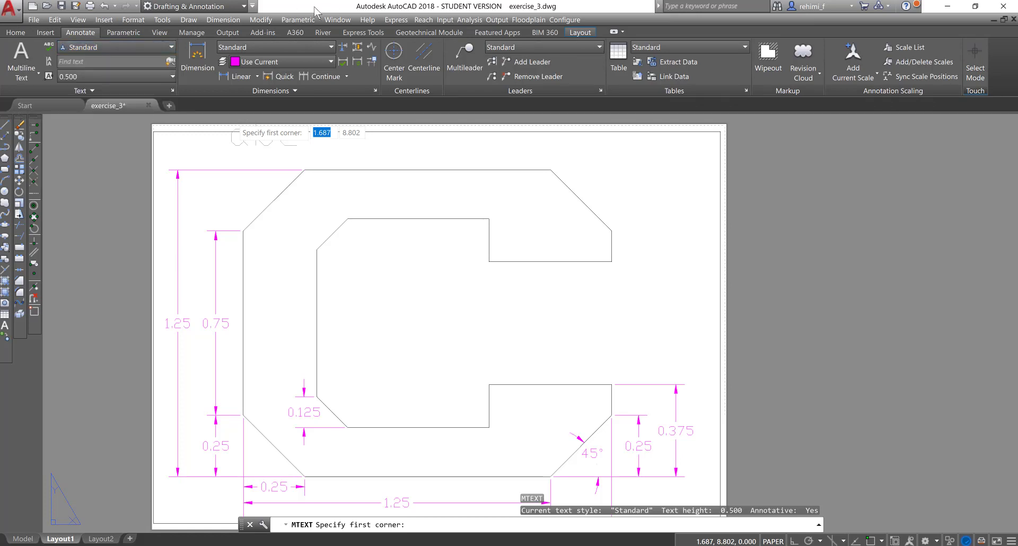
click(119, 78)
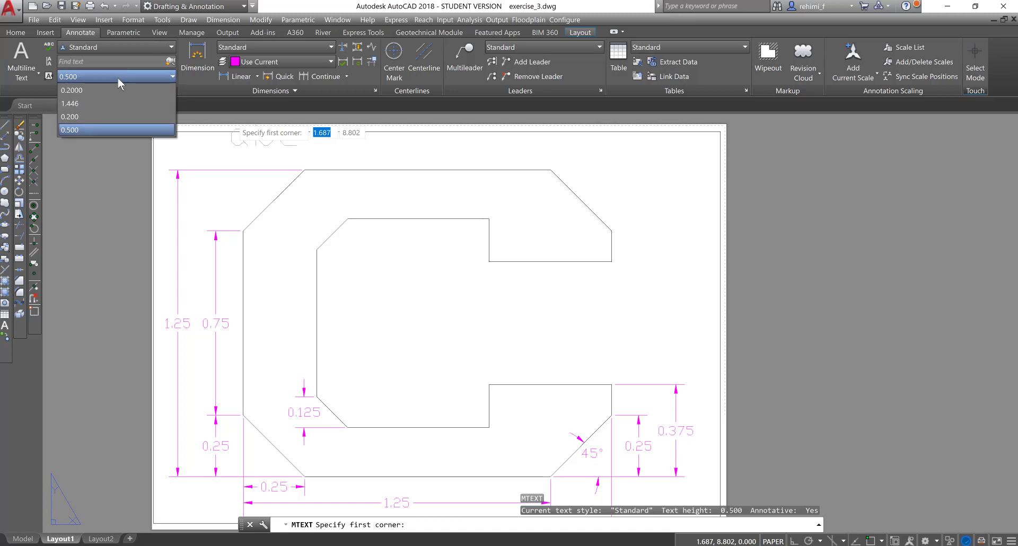
click(101, 116)
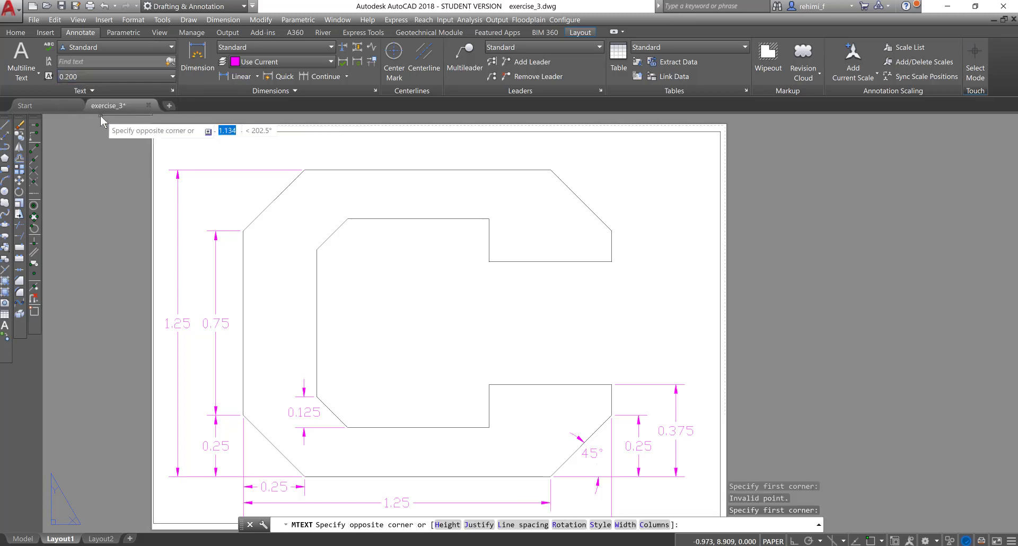
click(282, 51)
click(283, 51)
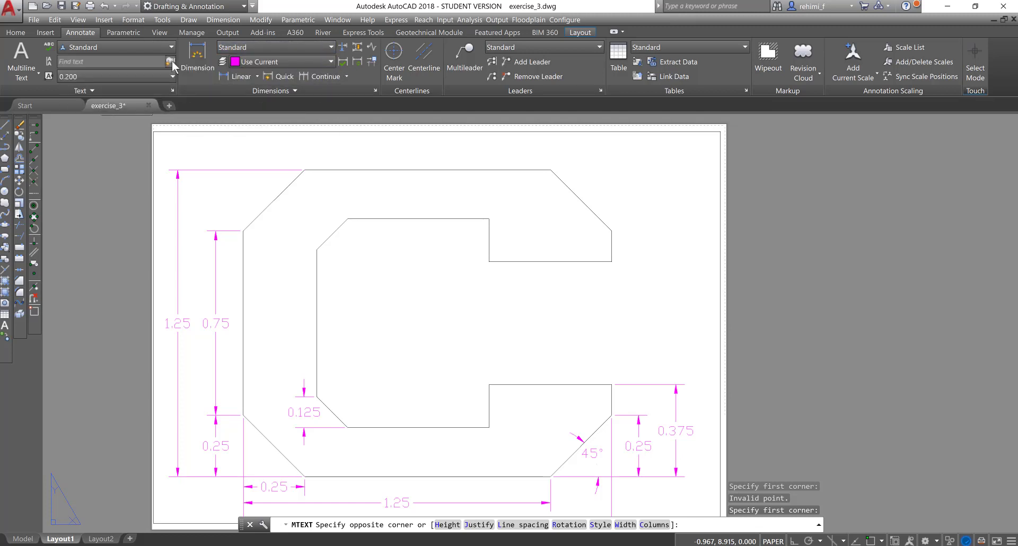
click(87, 52)
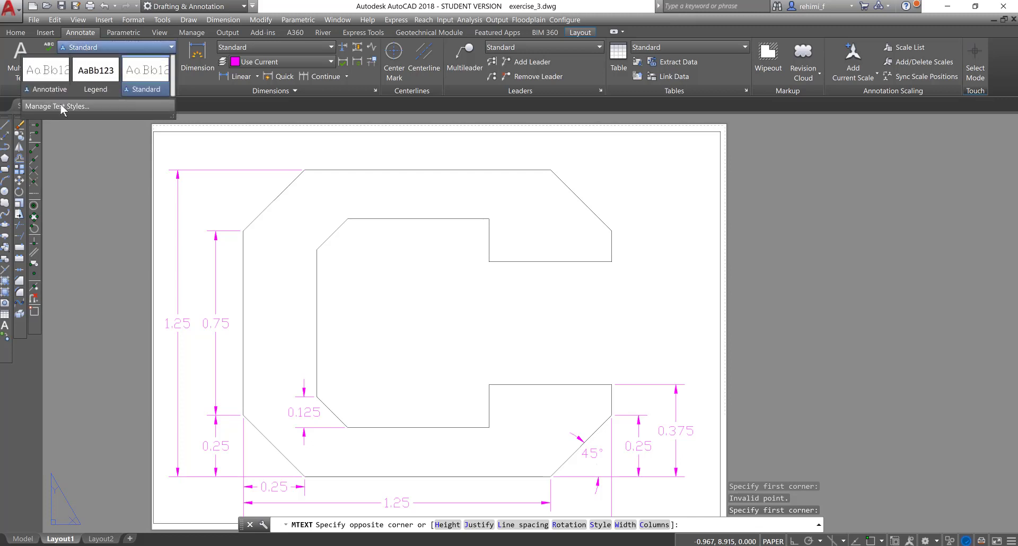
Step: Give the Standard text style the Times New Roman font and 0.200 paper text height, and apply it
click(62, 107)
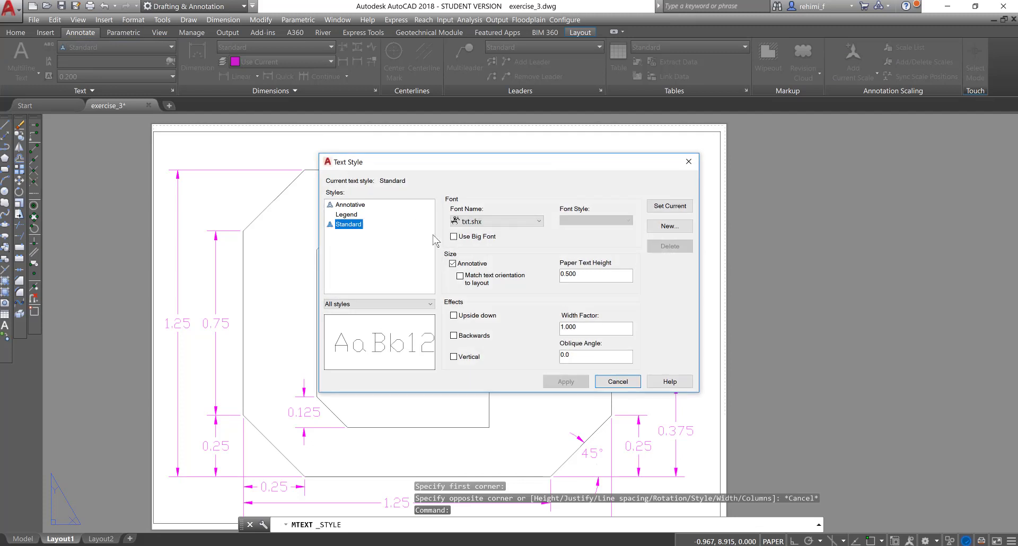
click(489, 225)
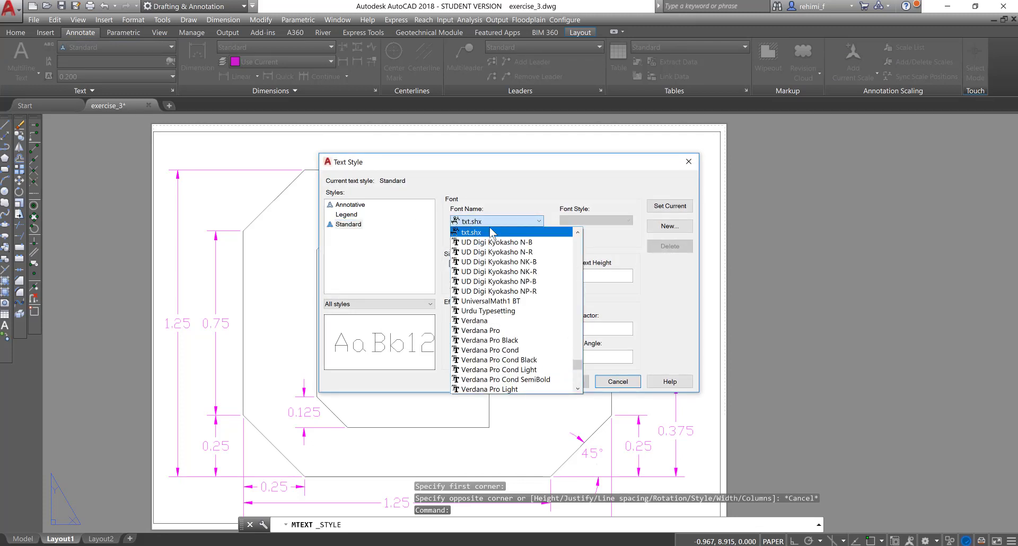
text(times)
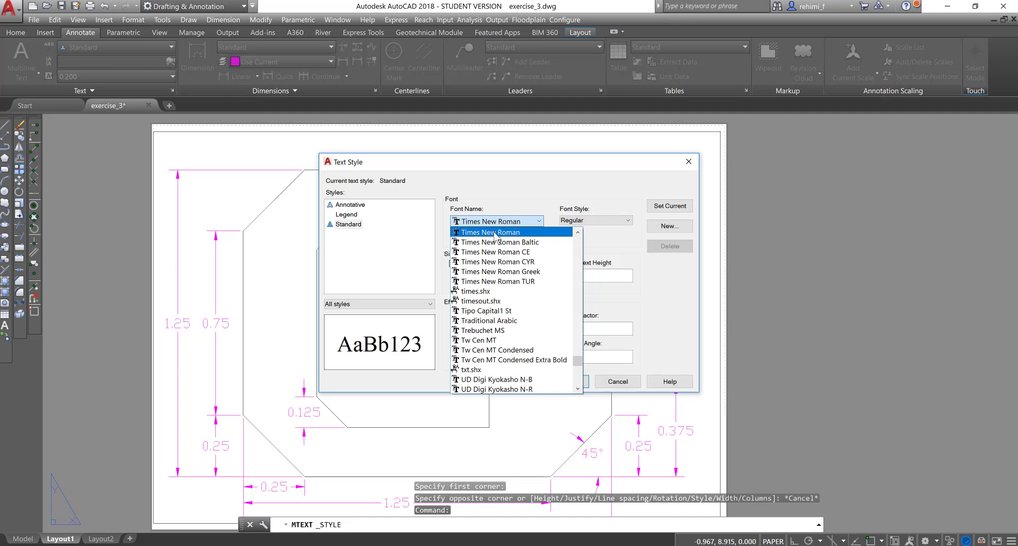
click(494, 235)
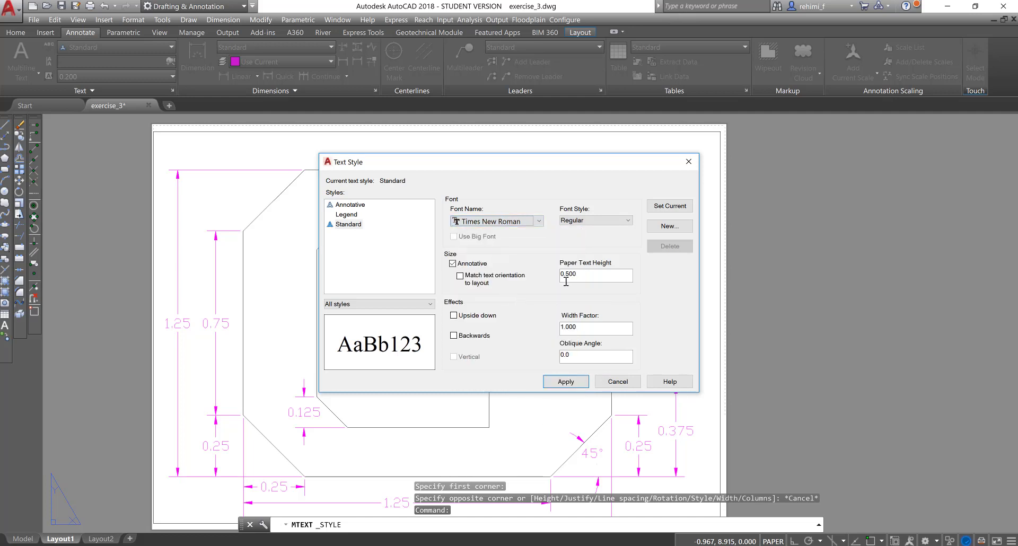
drag(569, 276, 579, 275)
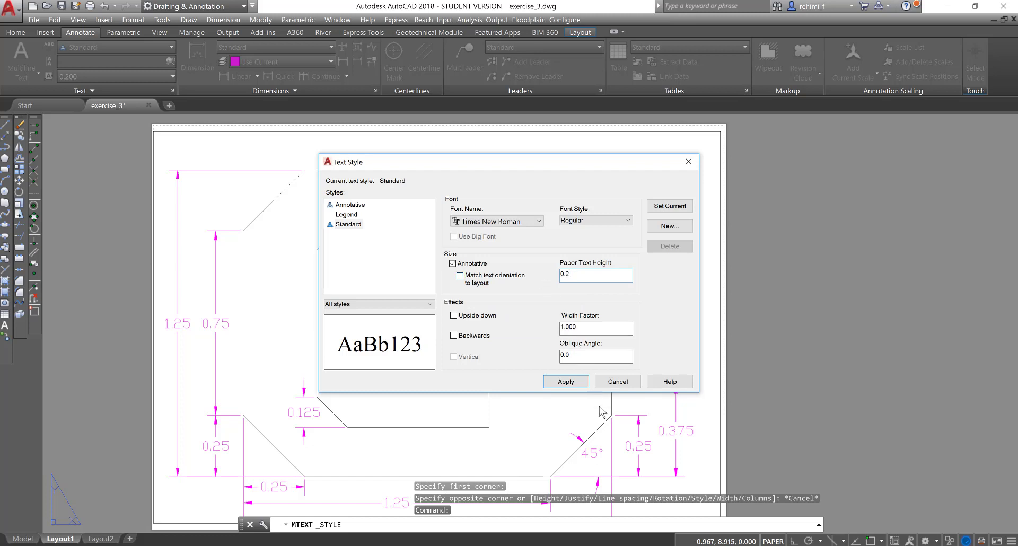
text(0.200)
click(565, 384)
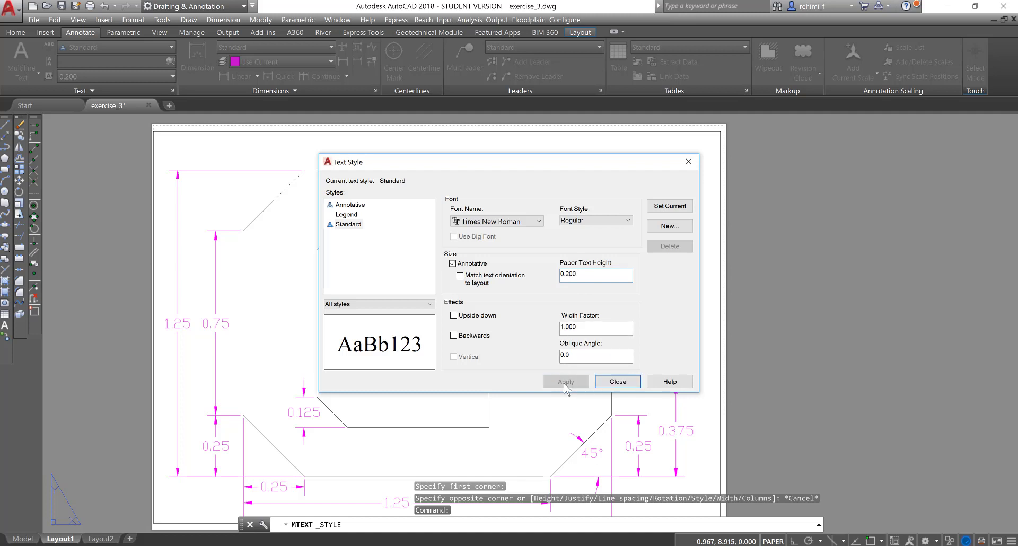
click(617, 382)
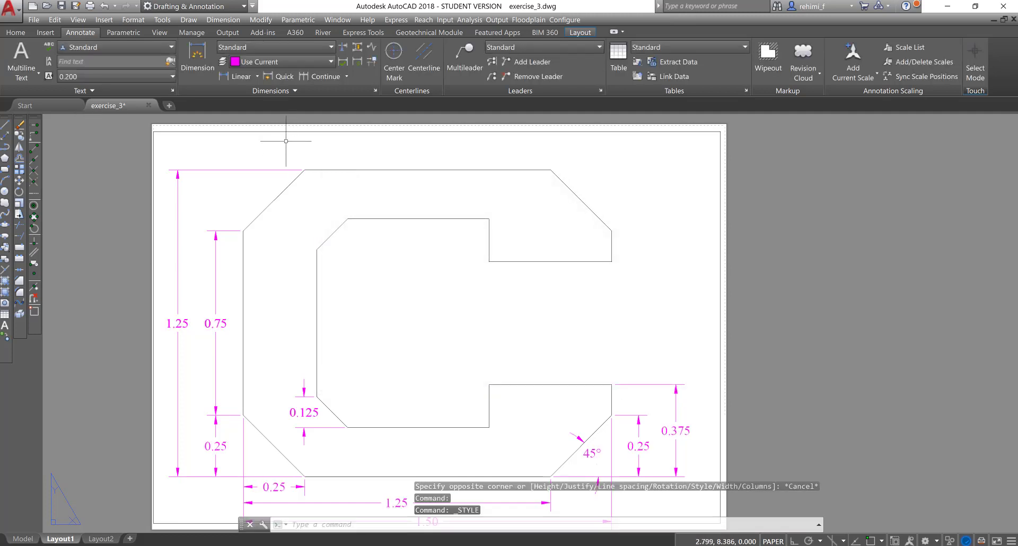
Step: Cancel the pending multiline text and make the green Text layer current from the Home tab
text(mt)
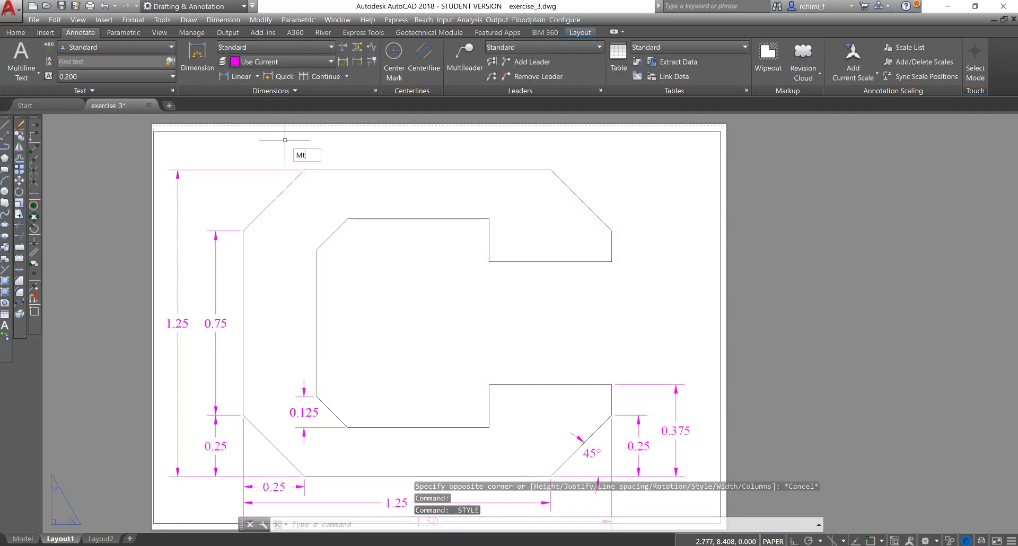
key(Return)
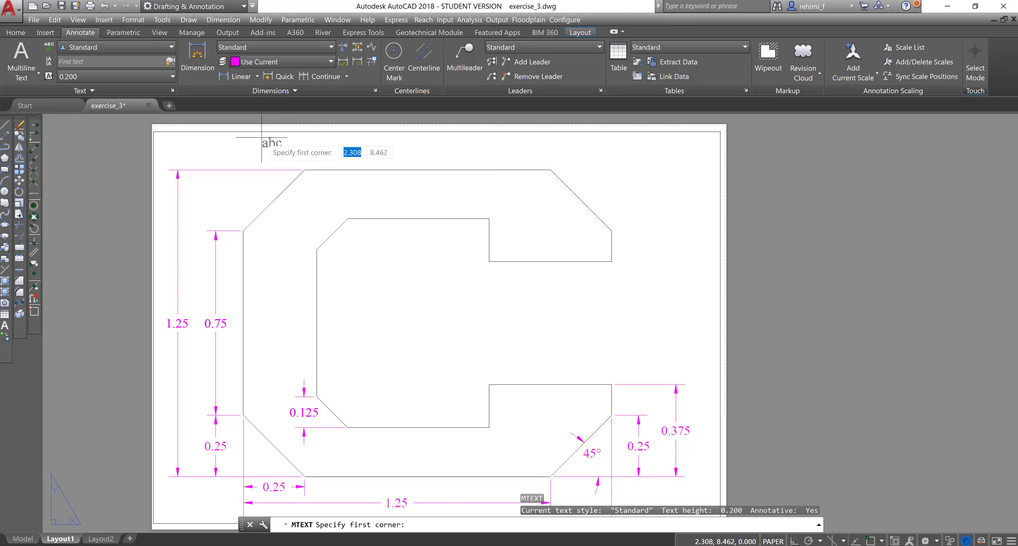
key(Escape)
key(Escape)
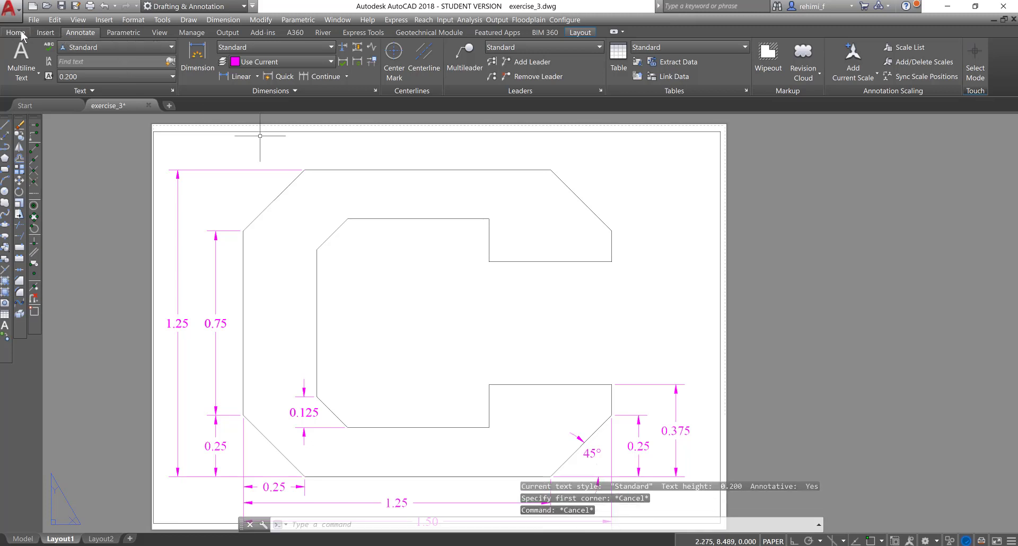
click(16, 32)
click(509, 47)
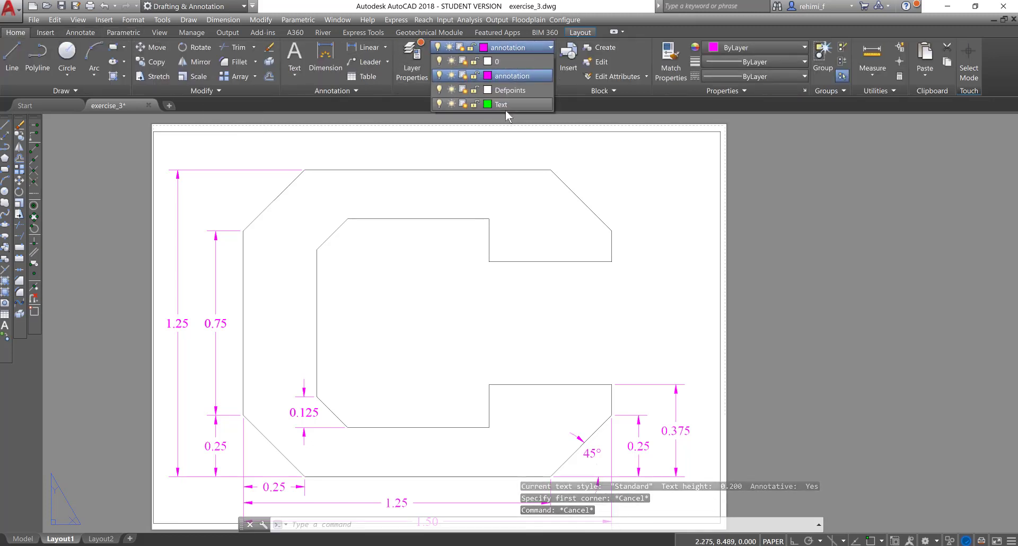
click(504, 105)
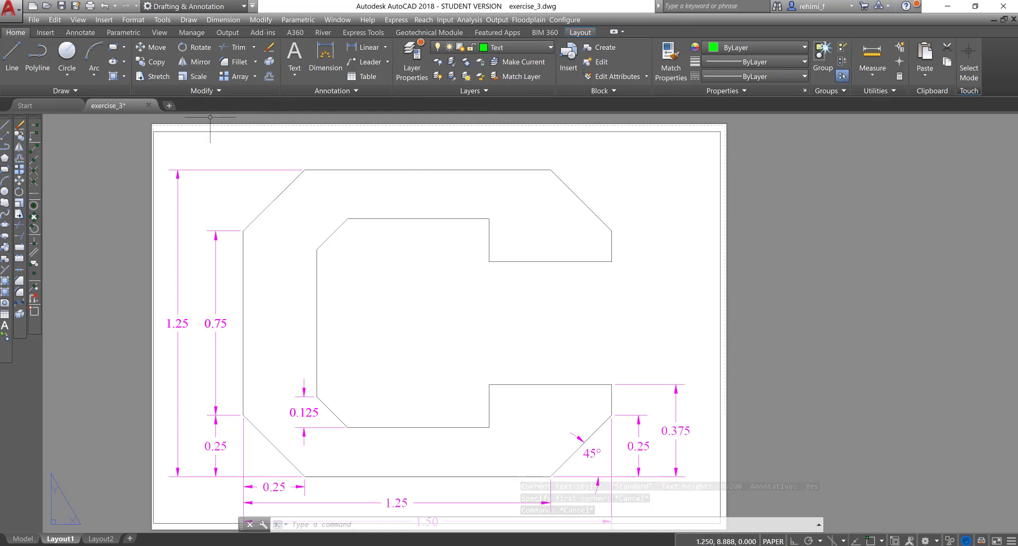
Step: Place a multiline text box above the C shape's top-left corner containing the student's full name
text(mt)
key(Return)
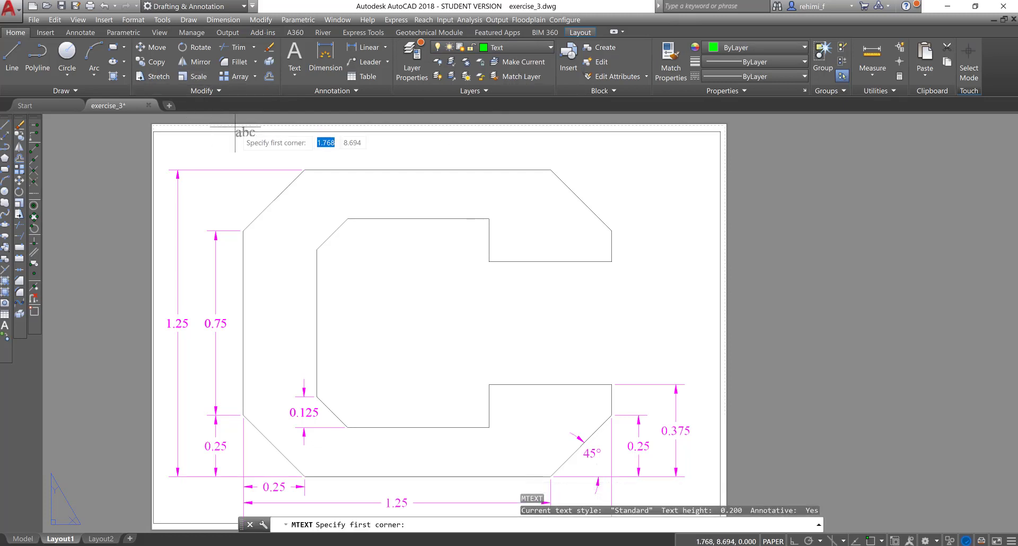
click(237, 135)
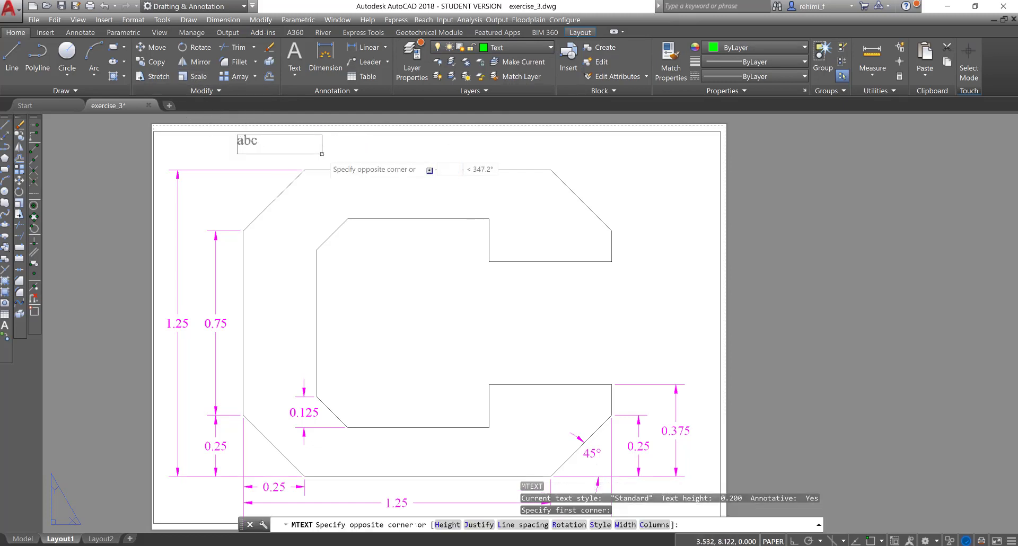
click(322, 154)
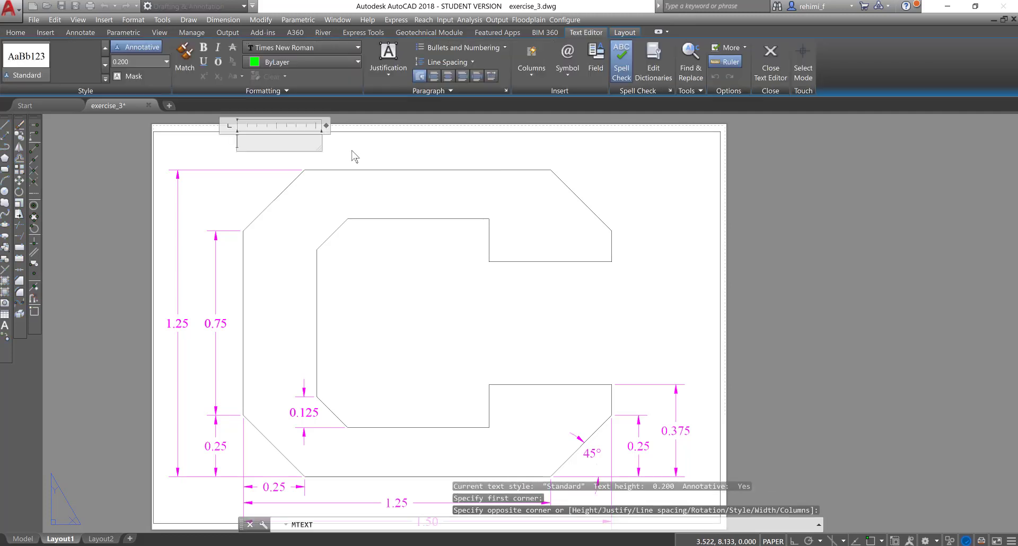
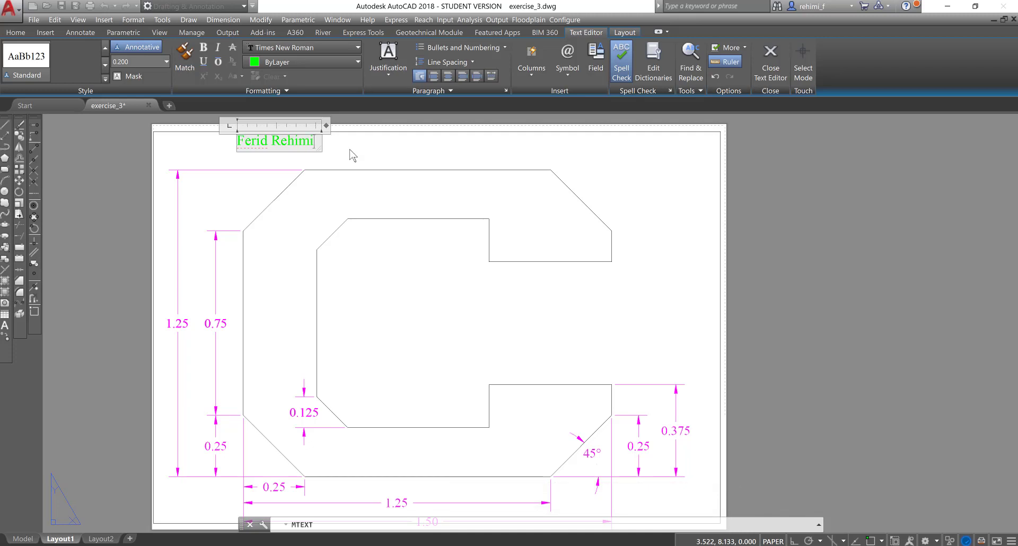
click(355, 151)
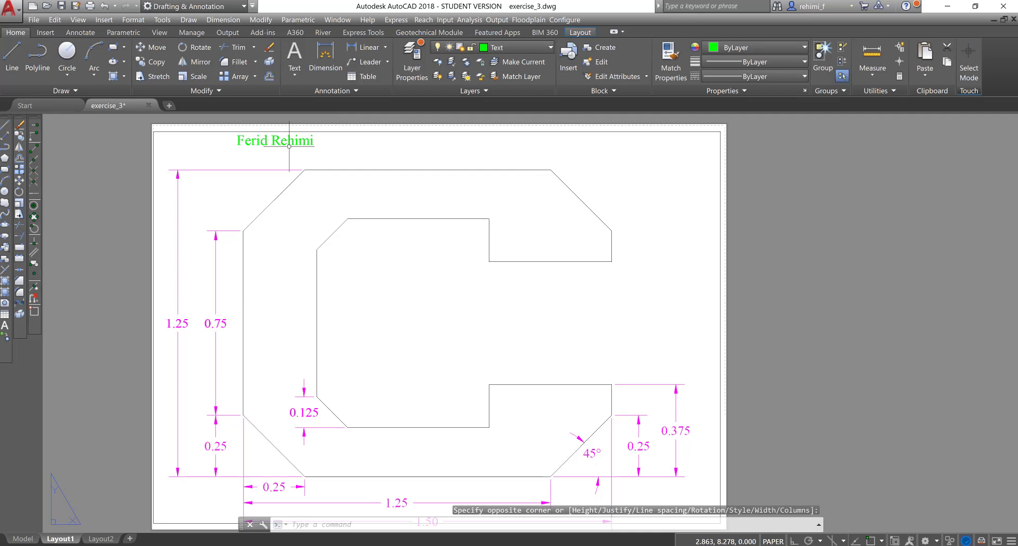
text(m)
Step: Move the green name text slightly down and to the right
key(Escape)
text(m)
key(Return)
click(282, 142)
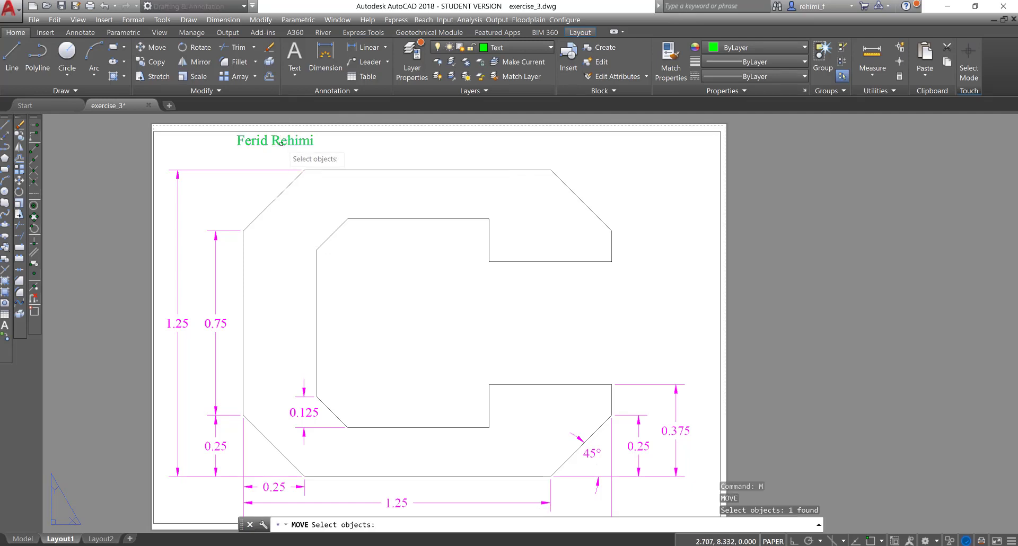
key(Return)
click(384, 150)
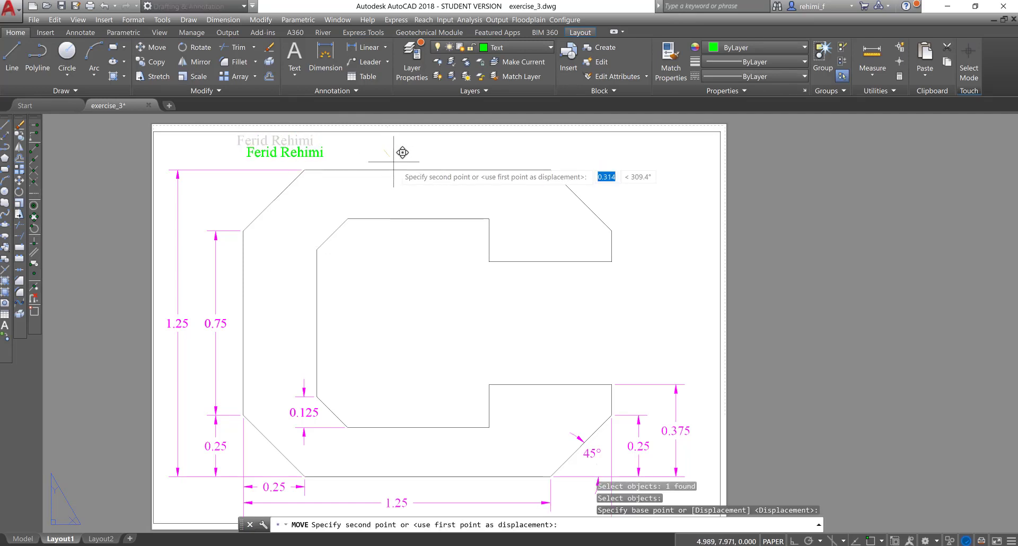
click(404, 148)
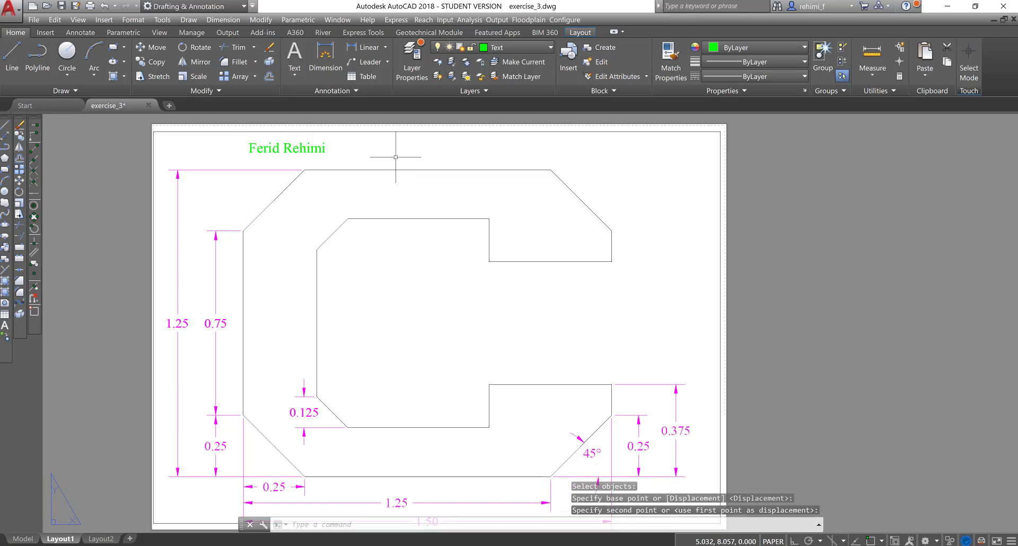
Step: Copy the name text and place the duplicate just to its right
text(CP)
key(Return)
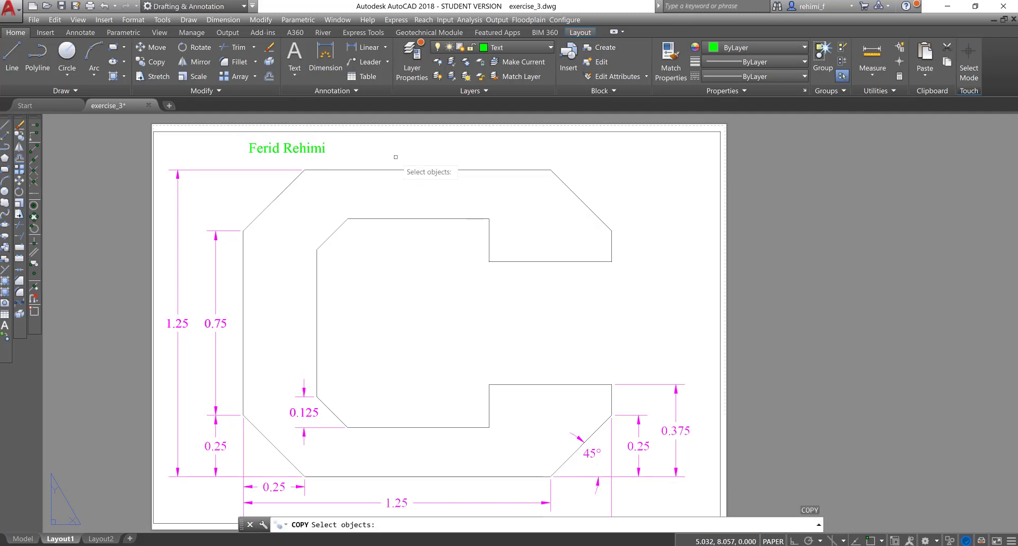
click(319, 150)
key(Return)
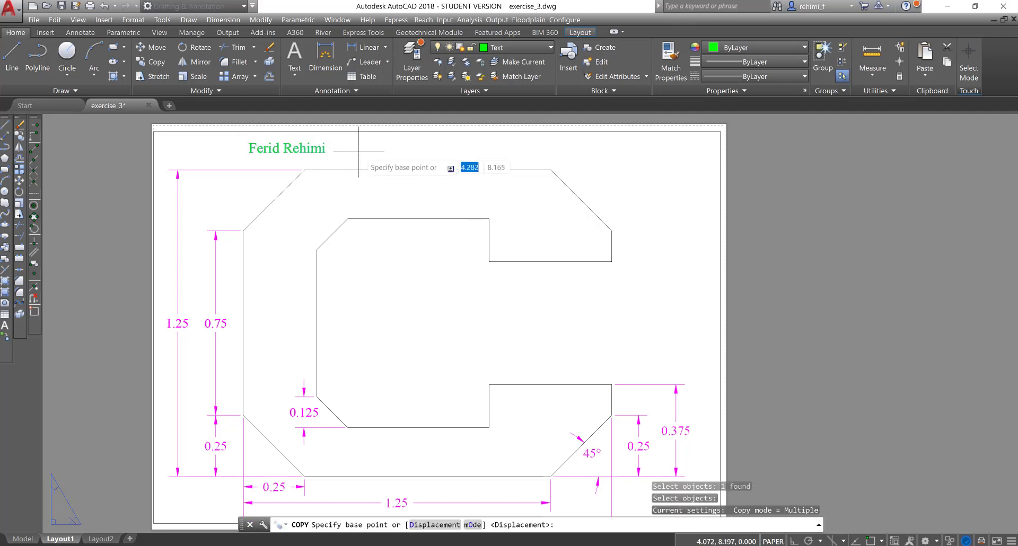
click(365, 154)
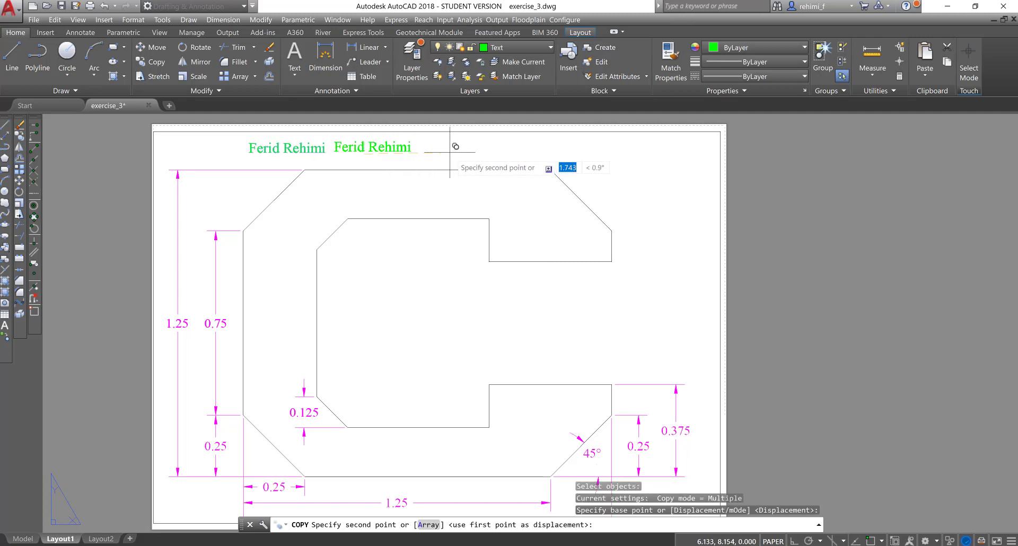
click(450, 153)
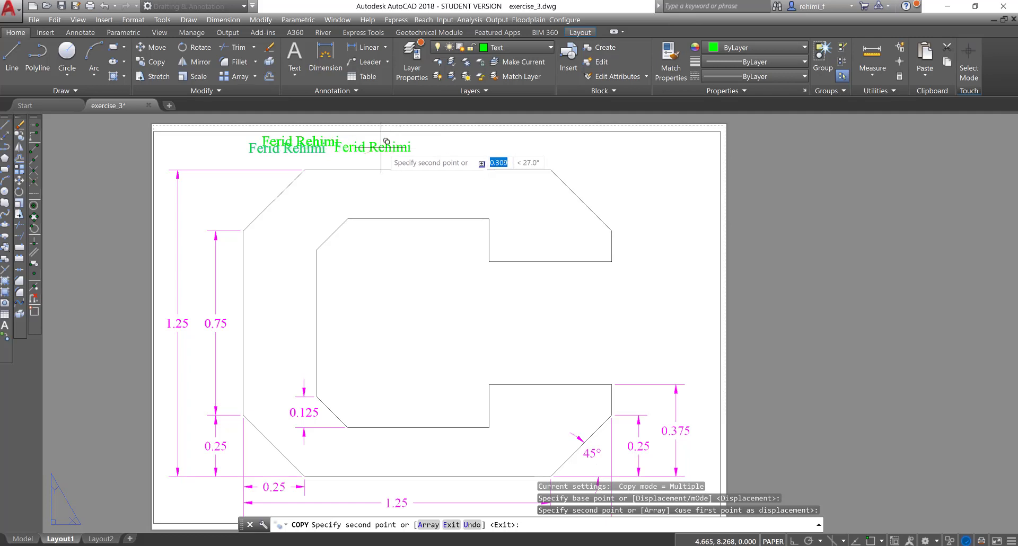
key(Escape)
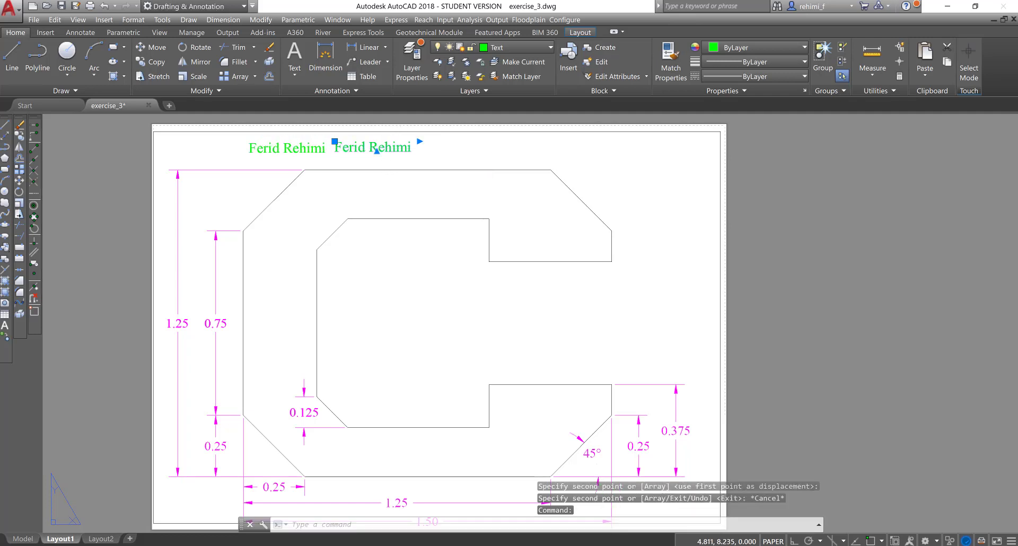
Step: Change the copied text to read 'GE101, Group 5' and widen its box to fit one line
double_click(385, 148)
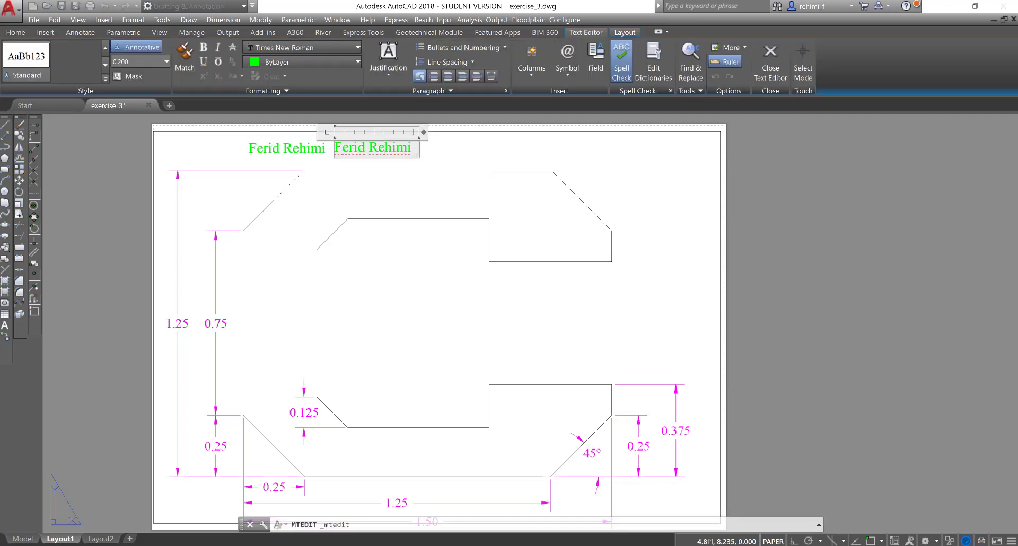
key(BackSpace)
key(BackSpace)
key(BackSpace)
key(BackSpace)
text(101, G)
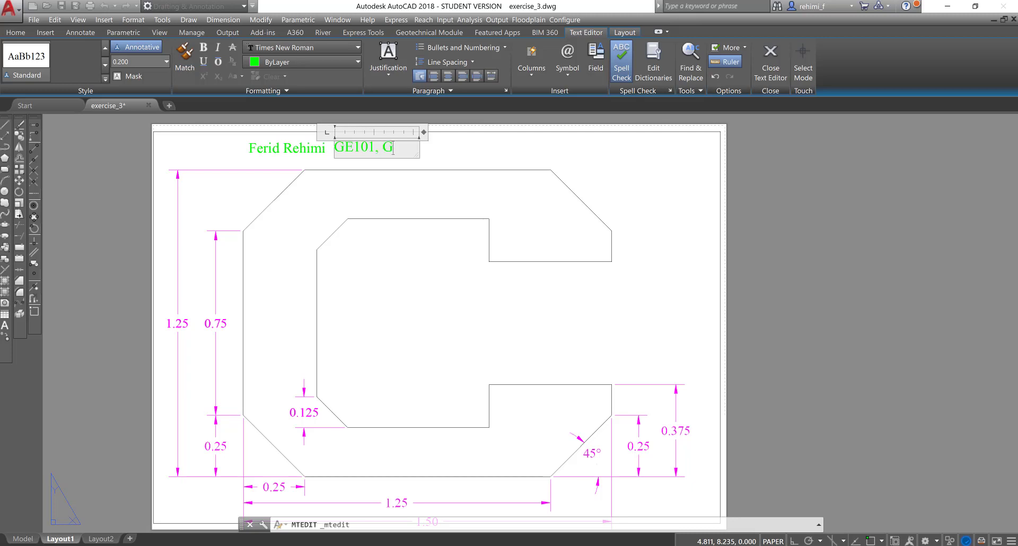
text(roup)
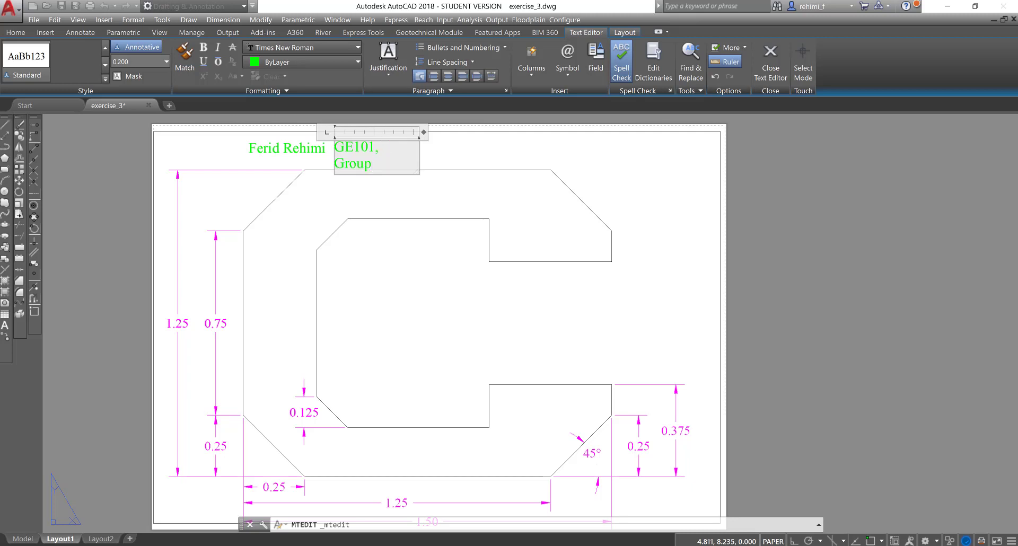
drag(416, 169, 448, 165)
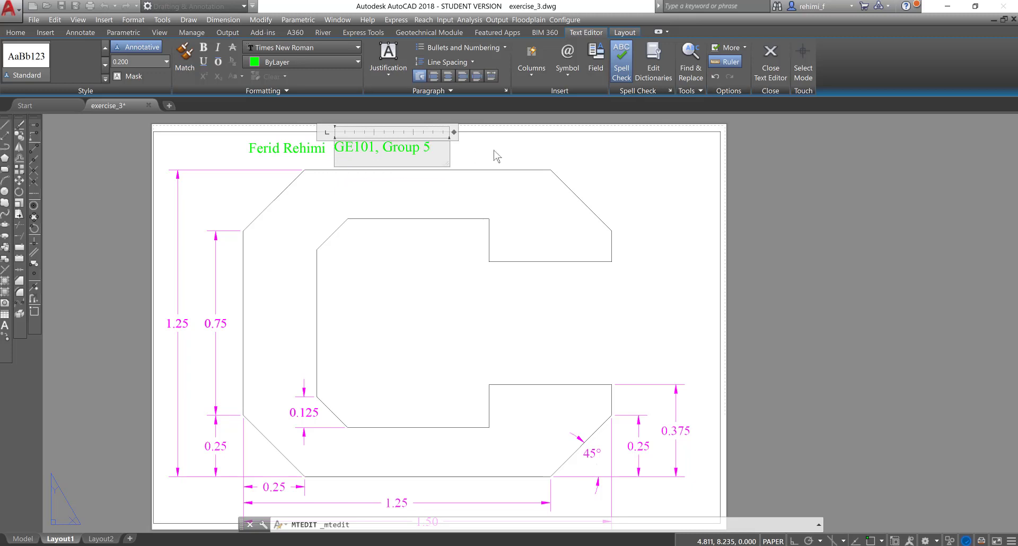
click(615, 166)
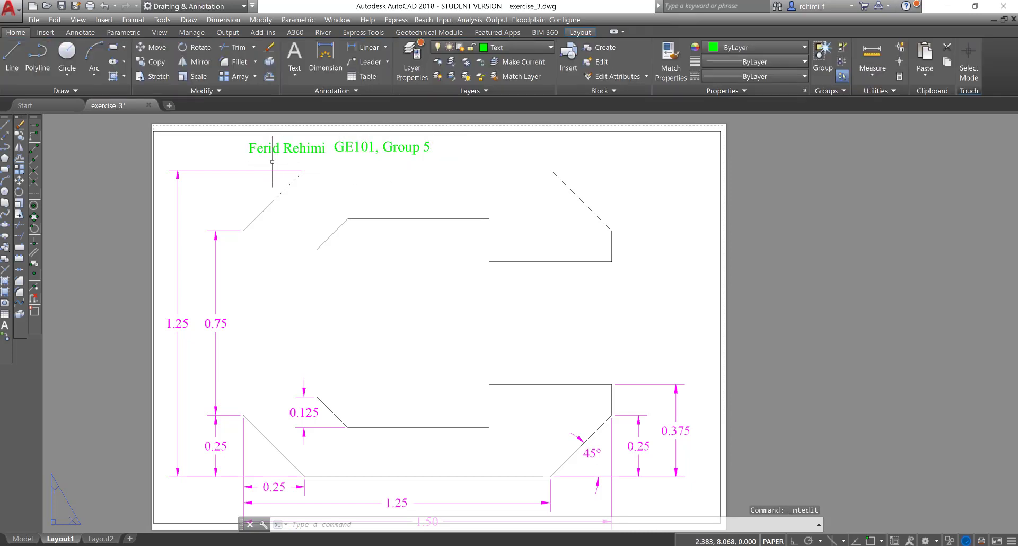
Step: Copy the 'GE101, Group 5' text and place the copy to its right
text(co)
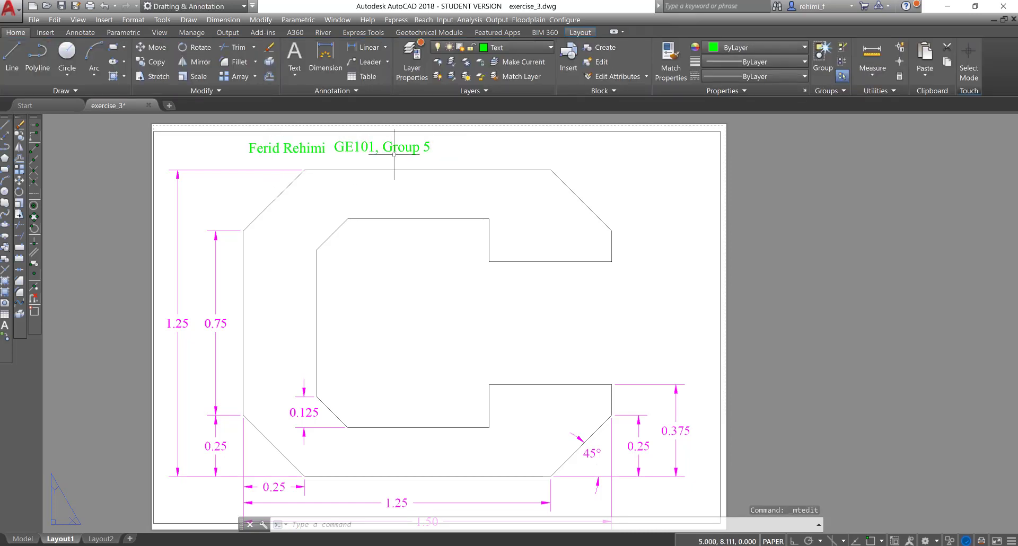
key(Return)
click(393, 153)
key(Return)
click(394, 154)
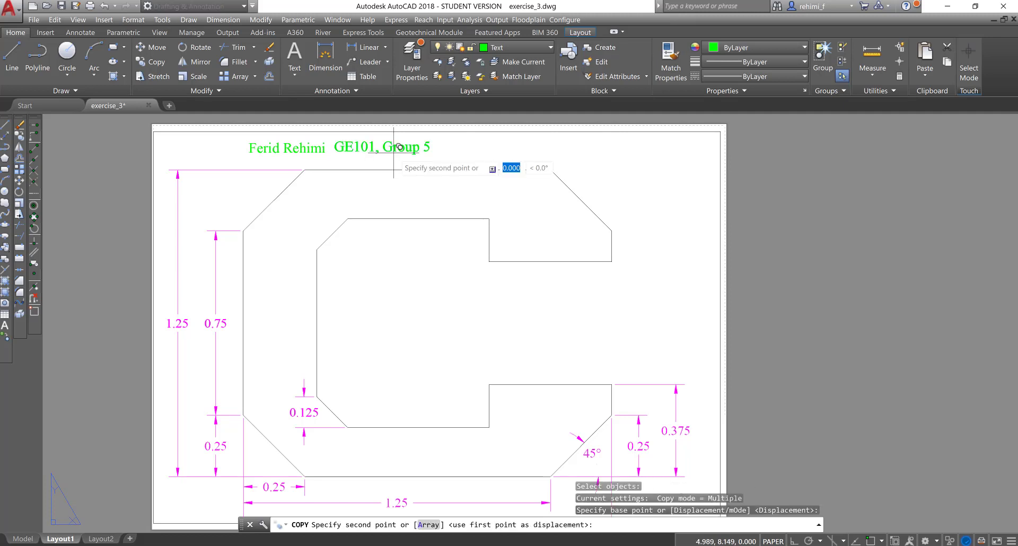
click(504, 153)
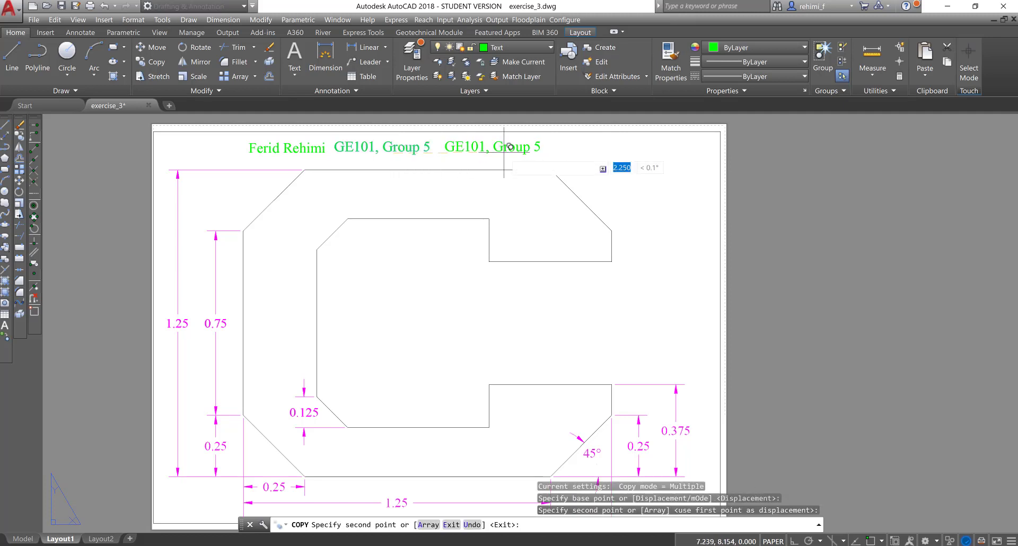
key(Escape)
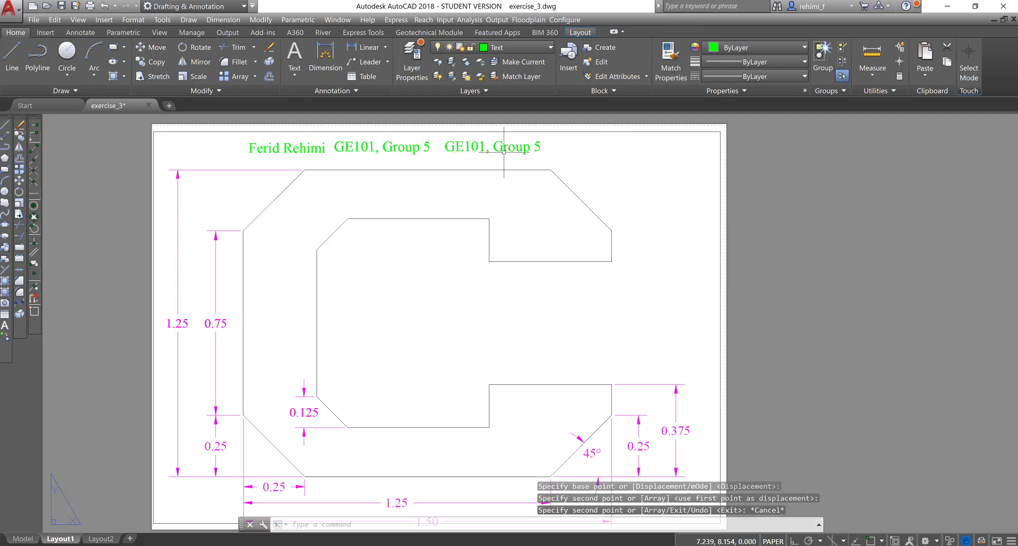
key(Escape)
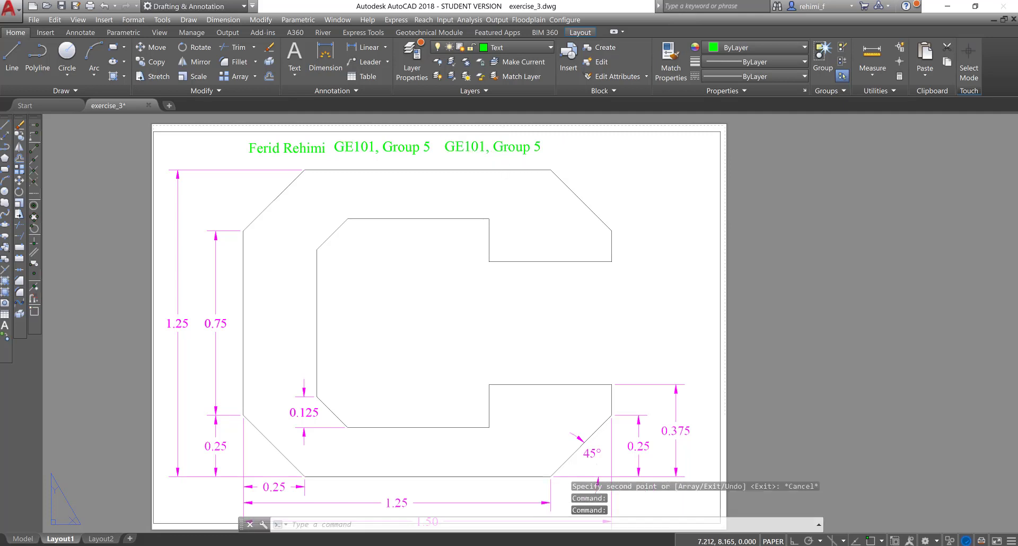
Step: Replace the copy's wording with 'ID:' followed by the student's ID number
double_click(535, 149)
drag(542, 148, 439, 157)
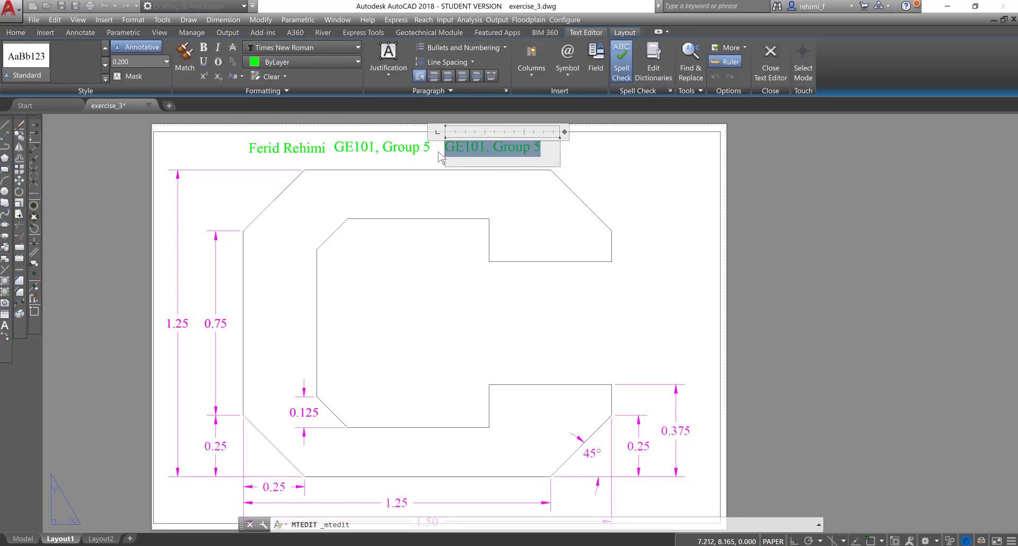
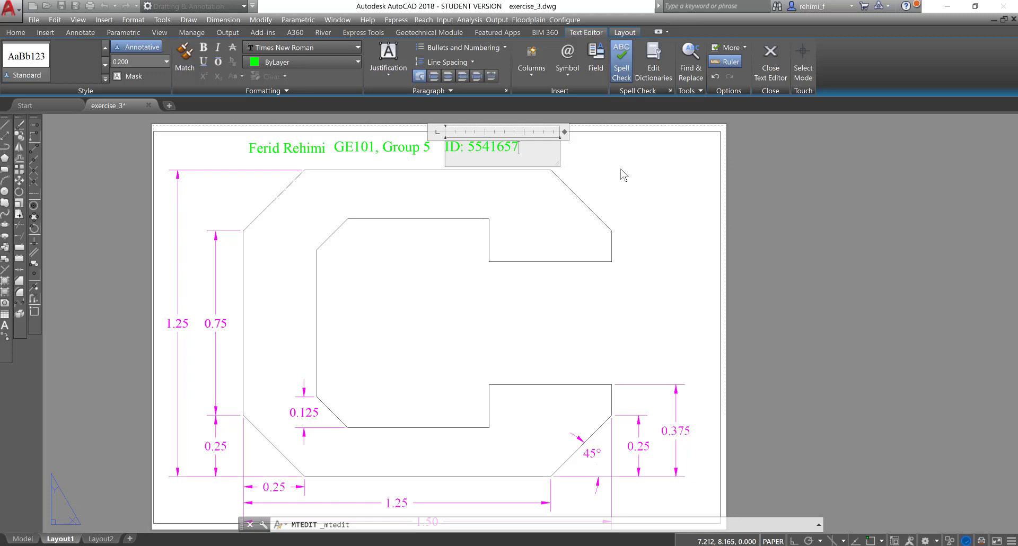
click(623, 172)
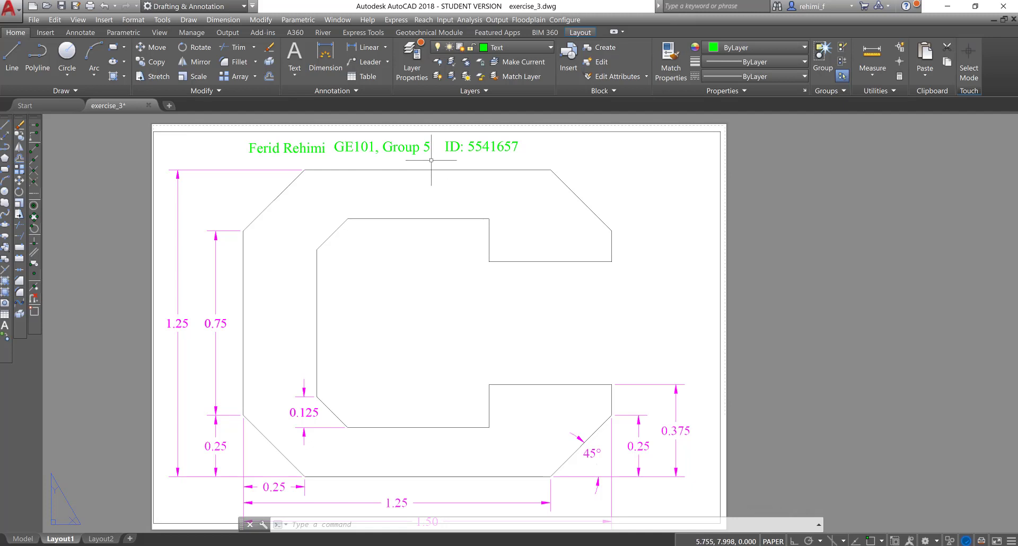
Step: Draw an Ortho-straight horizontal line under the title row, from left of the name to past the ID
click(5, 127)
click(183, 155)
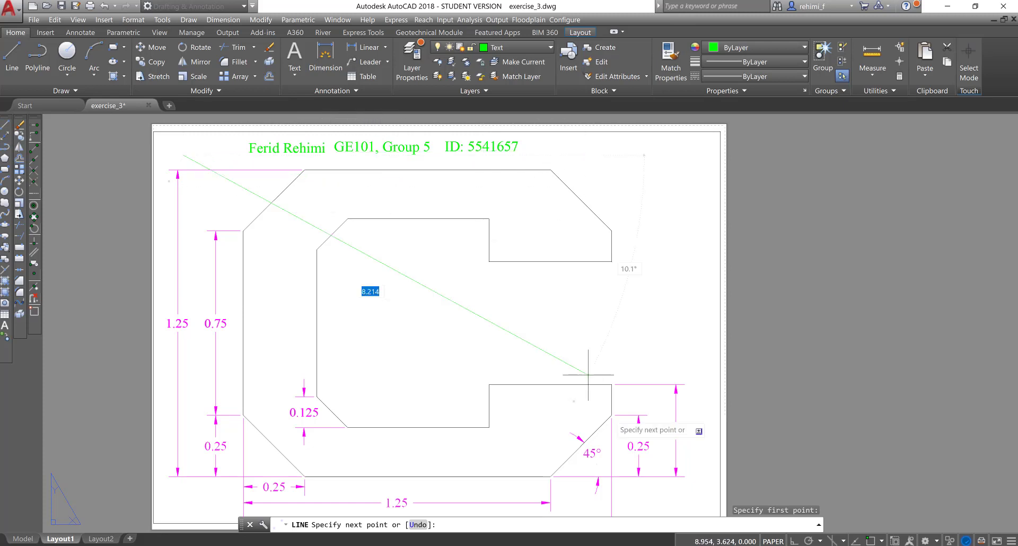
key(F8)
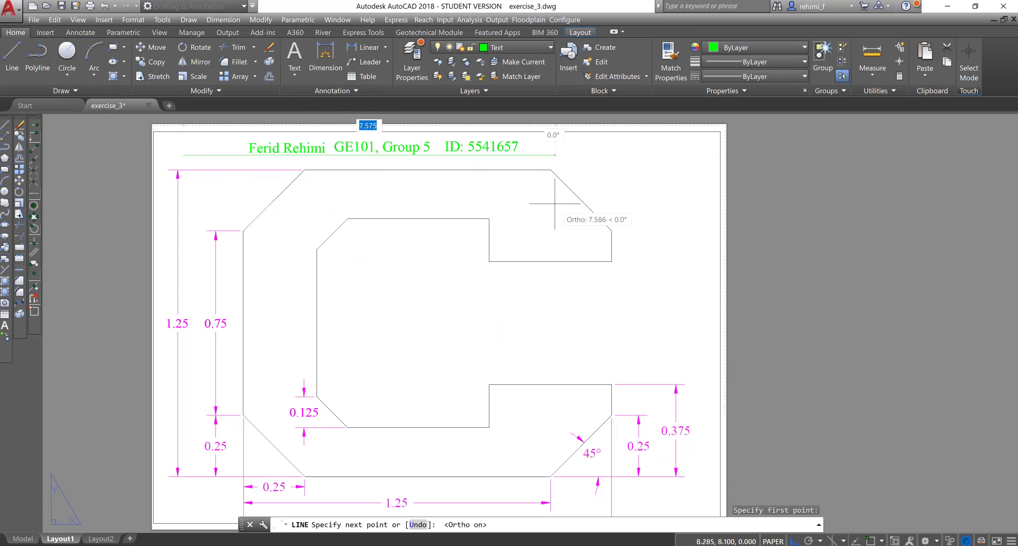
click(555, 207)
key(Return)
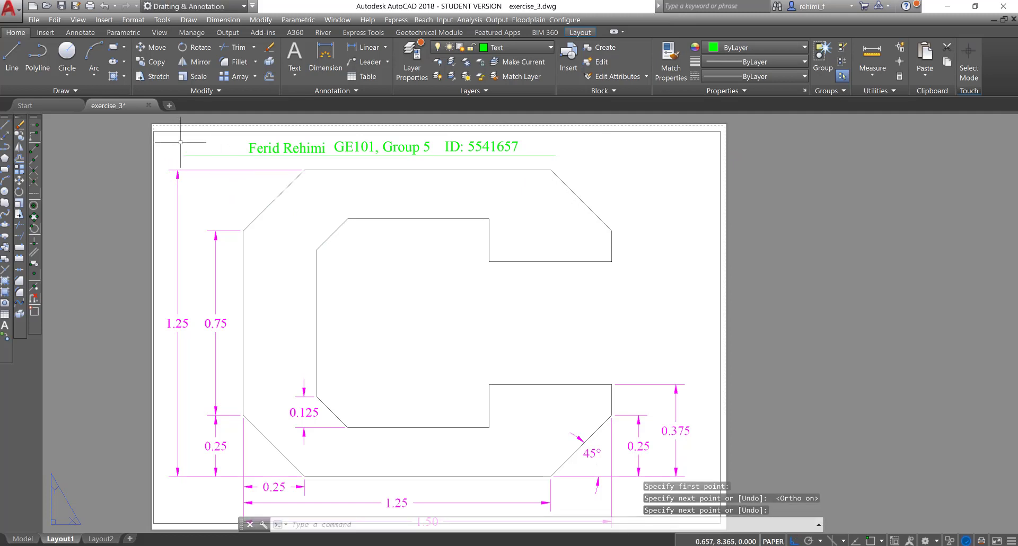
text(M)
Step: Turn on object snap and tracking, then move the name text down onto the line
key(Return)
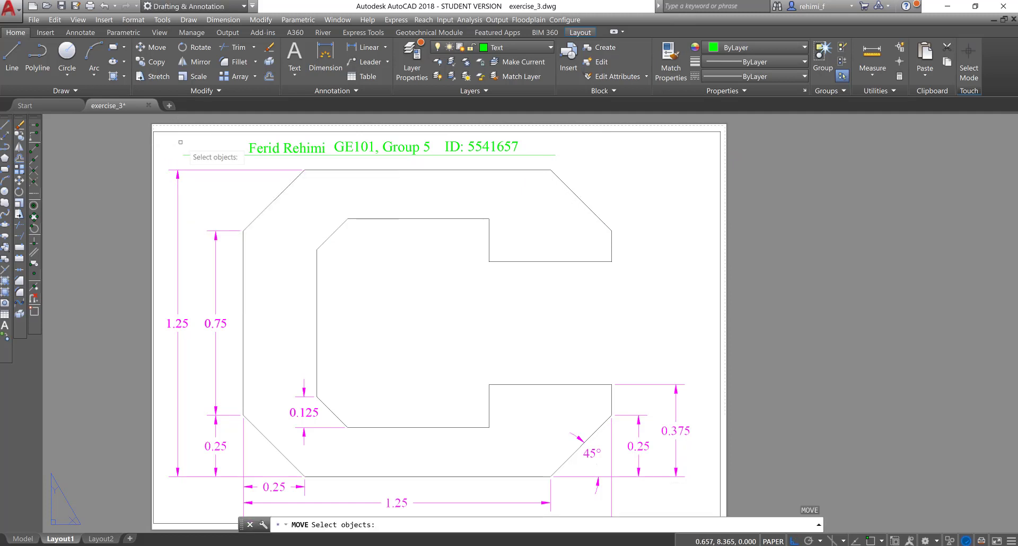
click(260, 148)
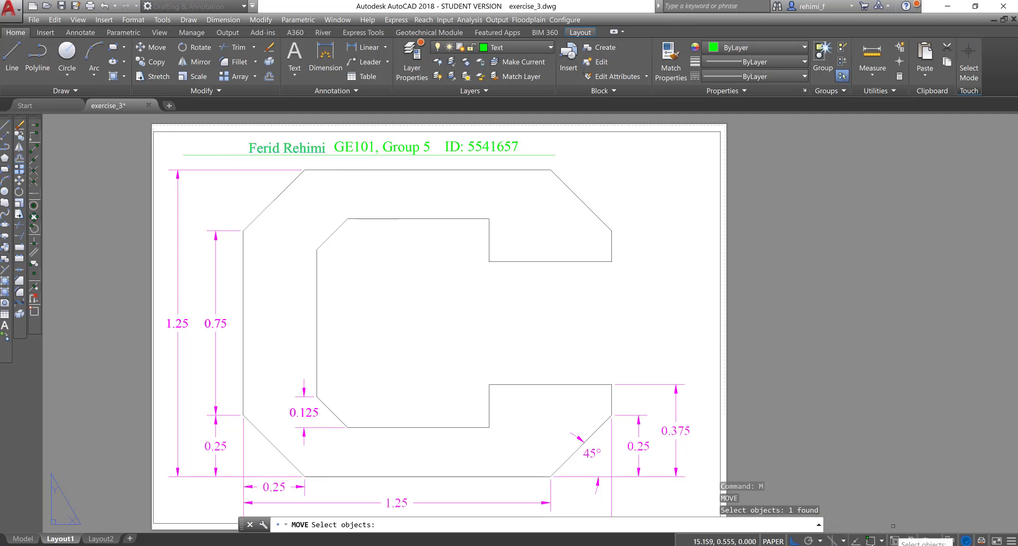
click(871, 541)
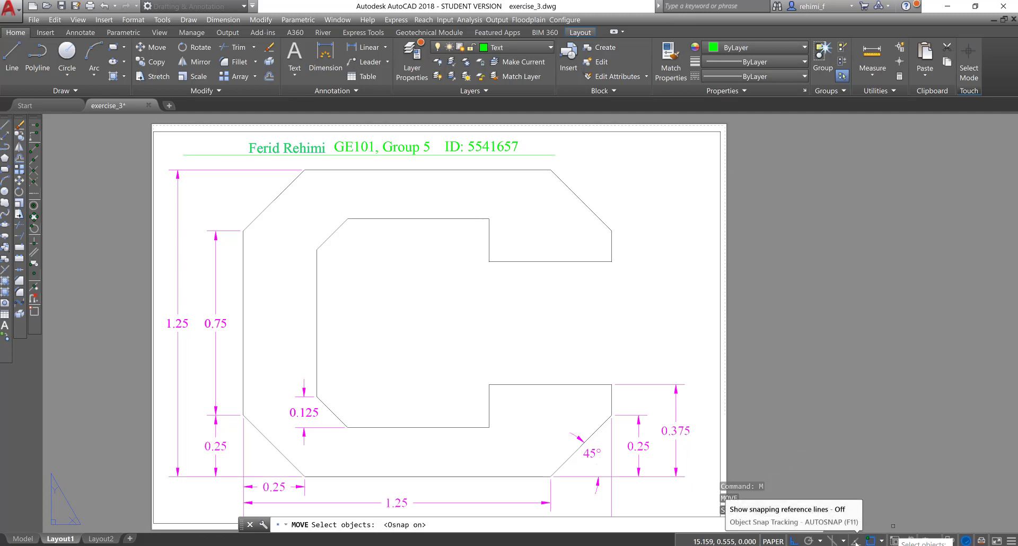
click(856, 542)
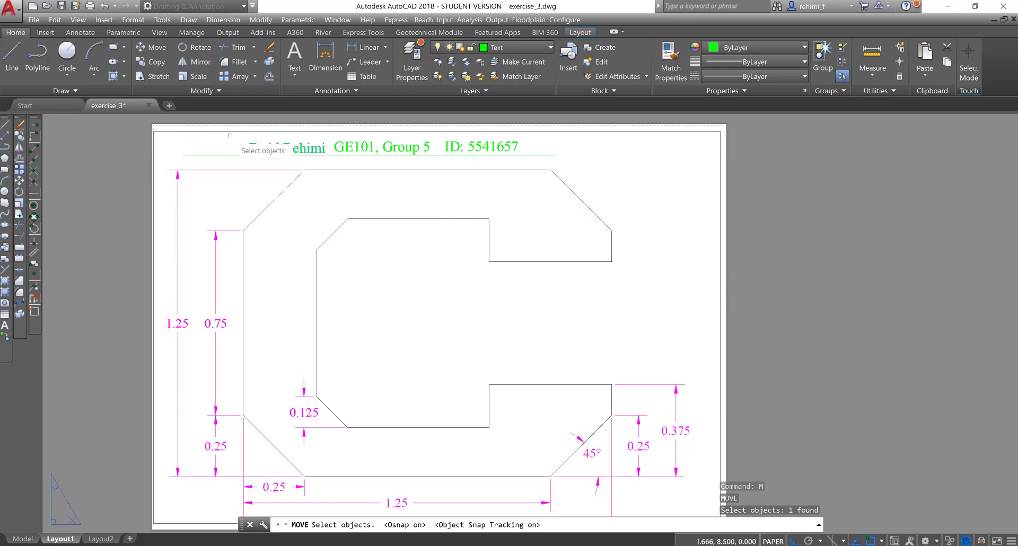
key(Return)
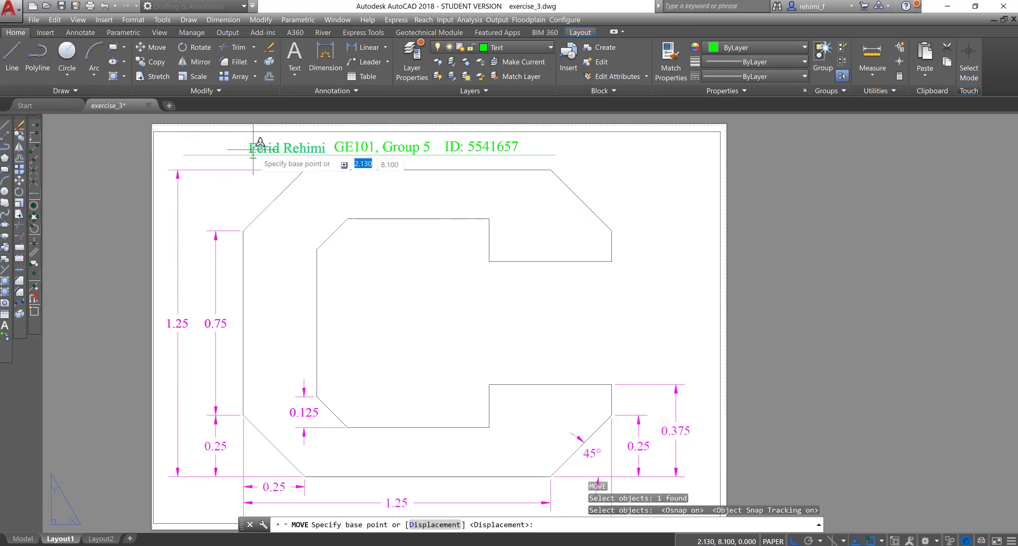
click(254, 142)
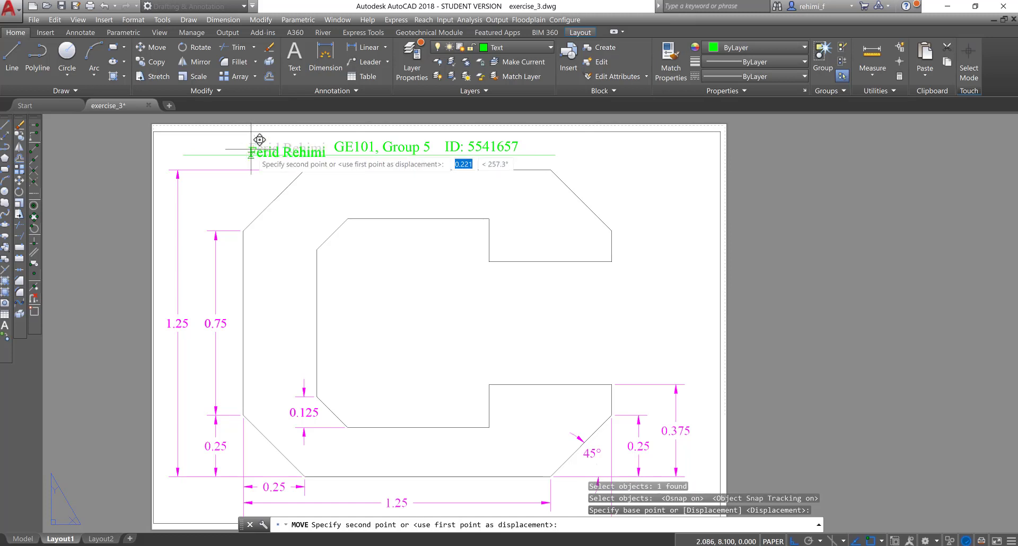
click(248, 156)
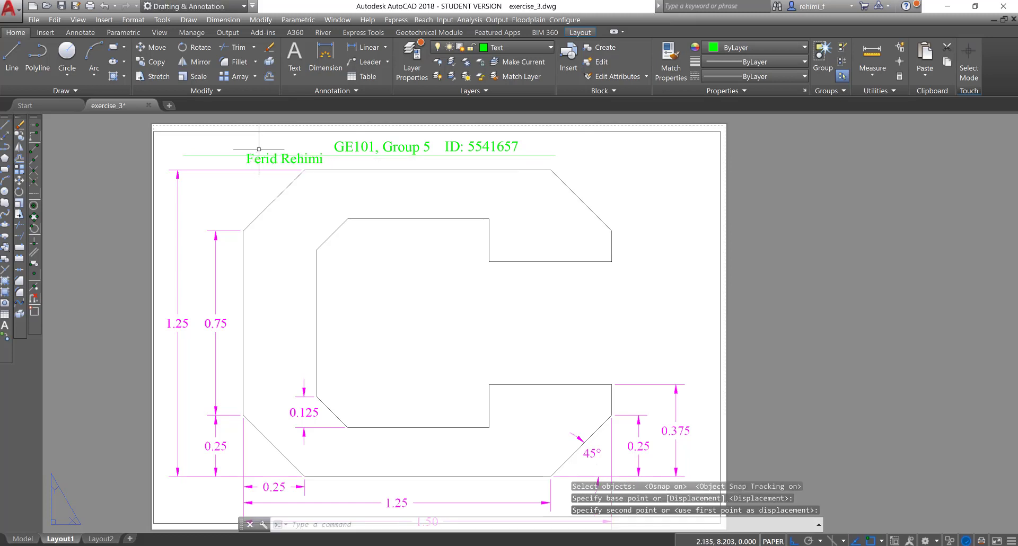
Step: Move the 'GE101, Group 5' text level with the name
key(Return)
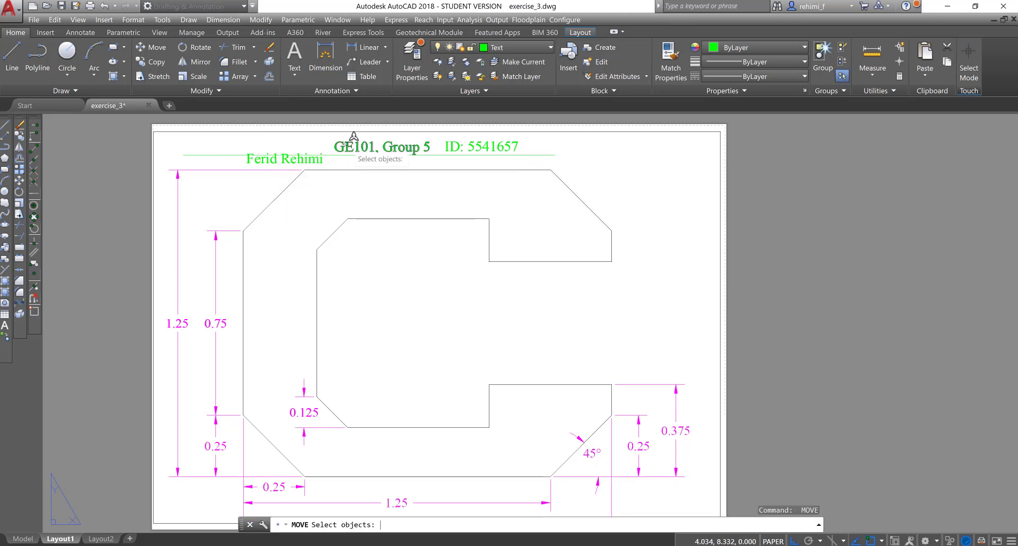
click(340, 145)
key(Return)
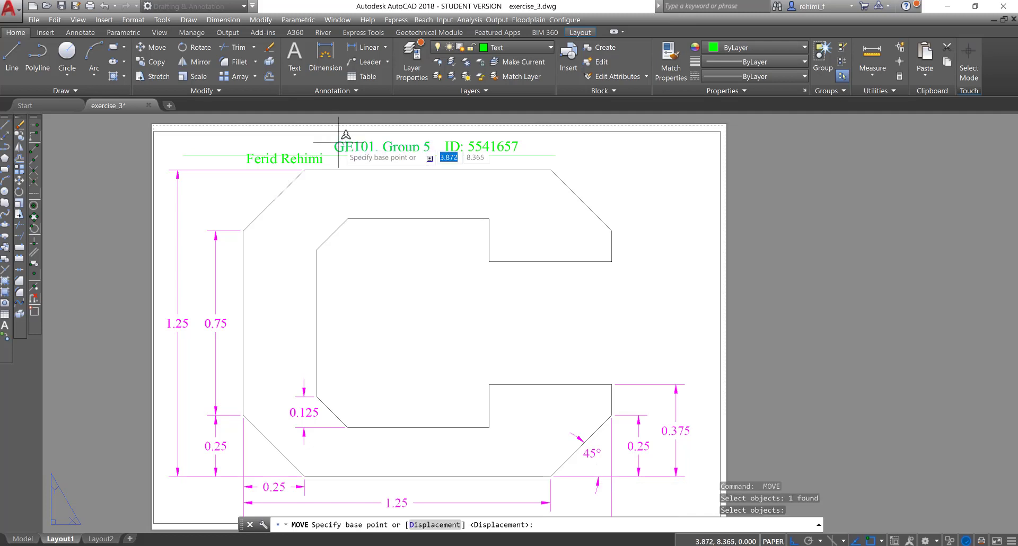
click(338, 140)
click(340, 155)
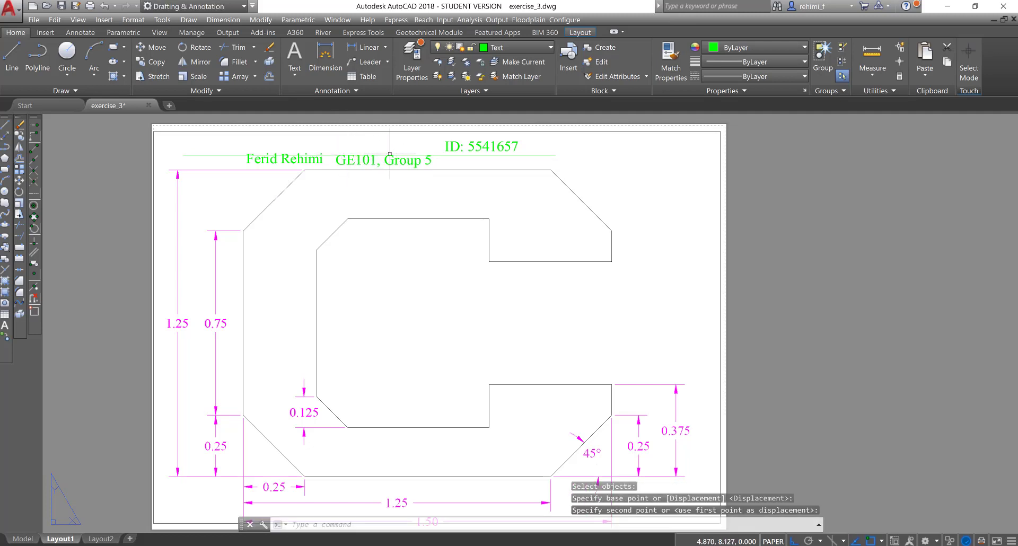
Step: Move the ID text down level with the other title entries, adjusting it twice
key(Return)
click(480, 145)
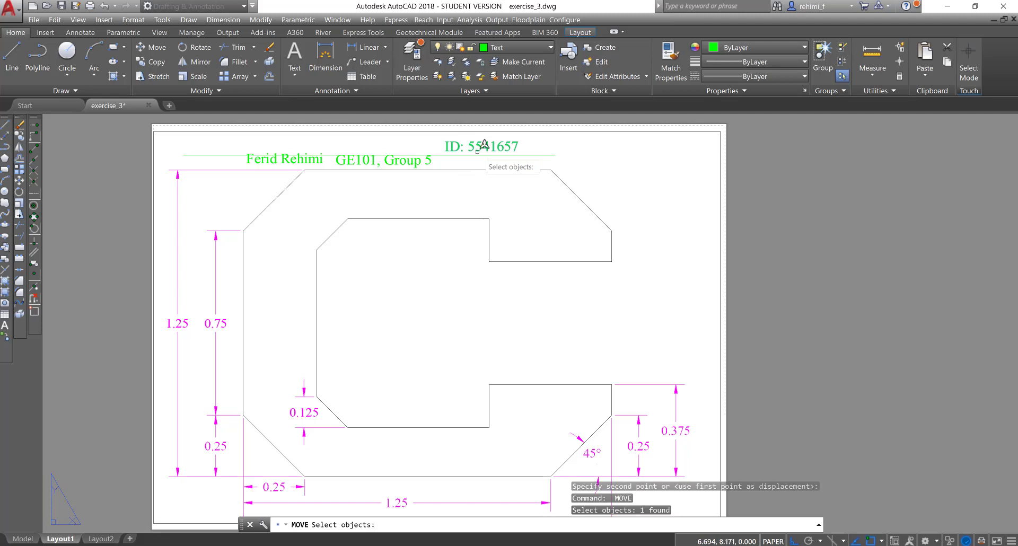
key(Return)
click(486, 137)
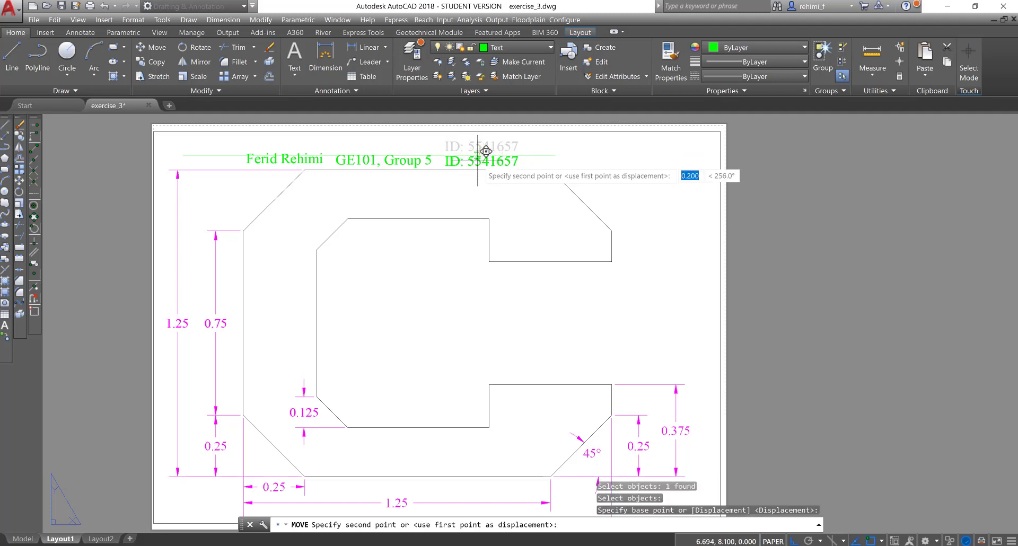
click(483, 147)
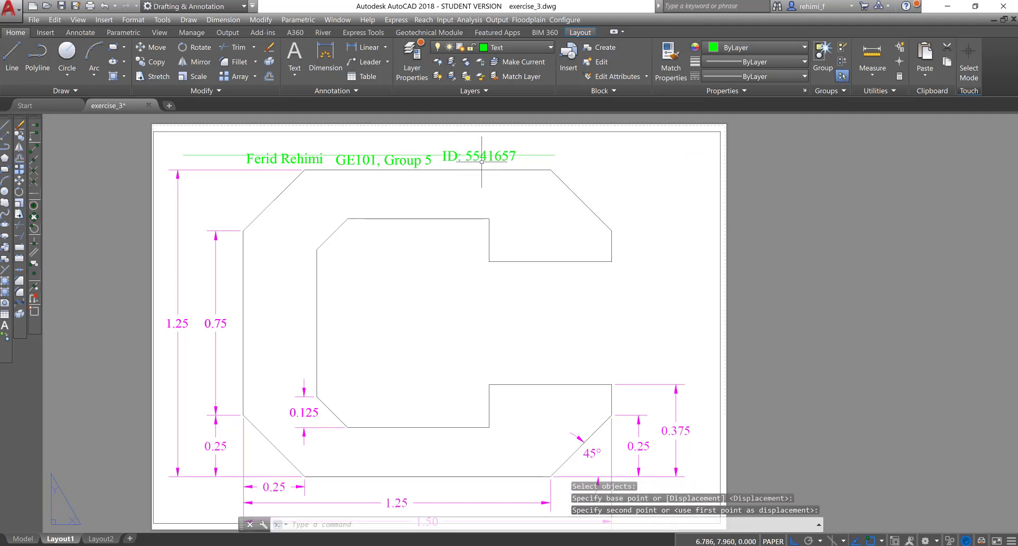
key(Return)
click(479, 159)
key(Return)
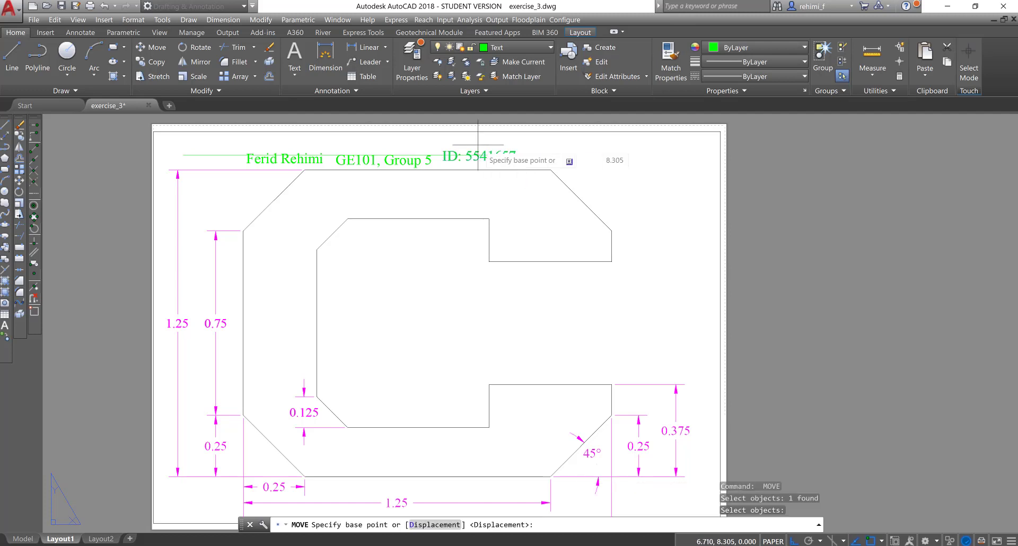
click(486, 143)
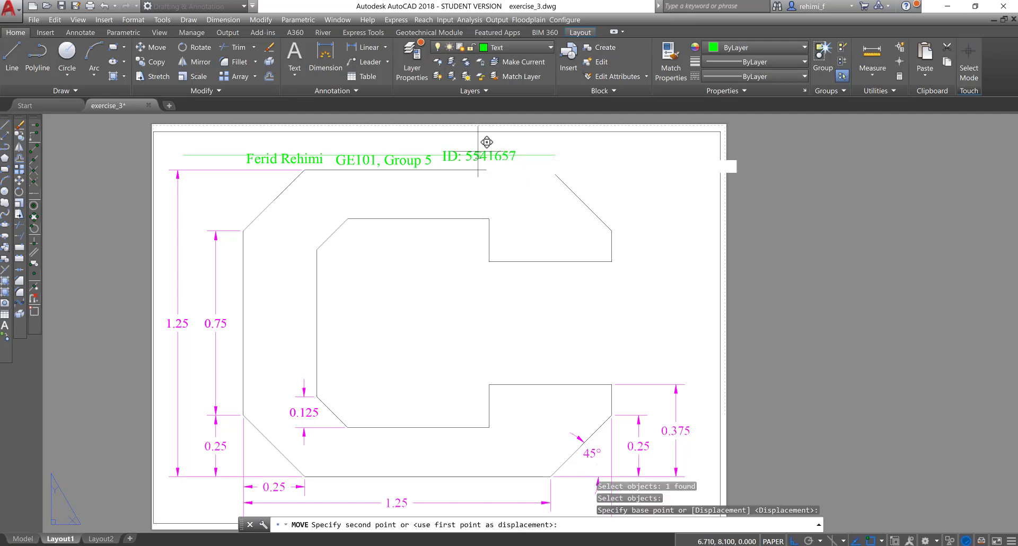
click(485, 151)
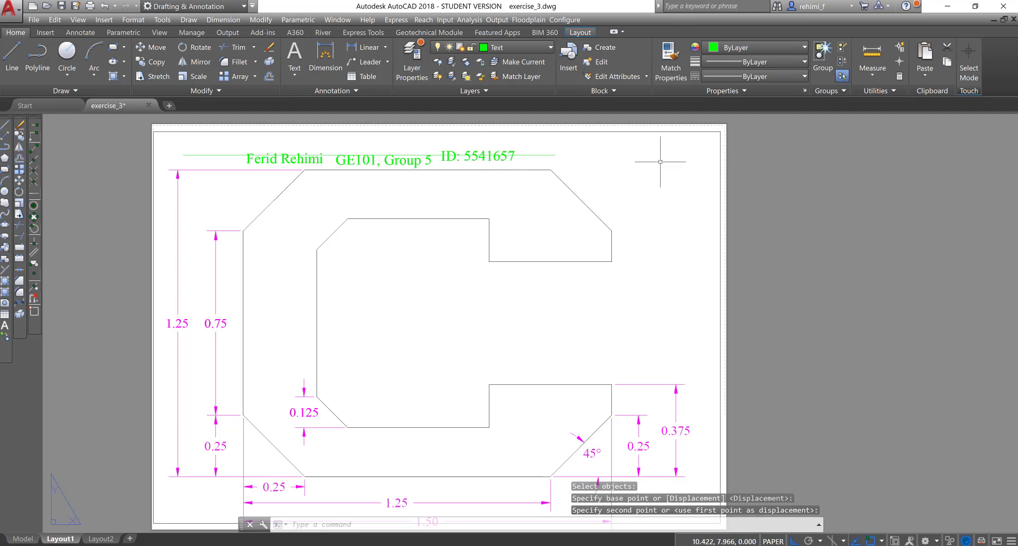
Step: Move the ID text into line beside the course text
key(Return)
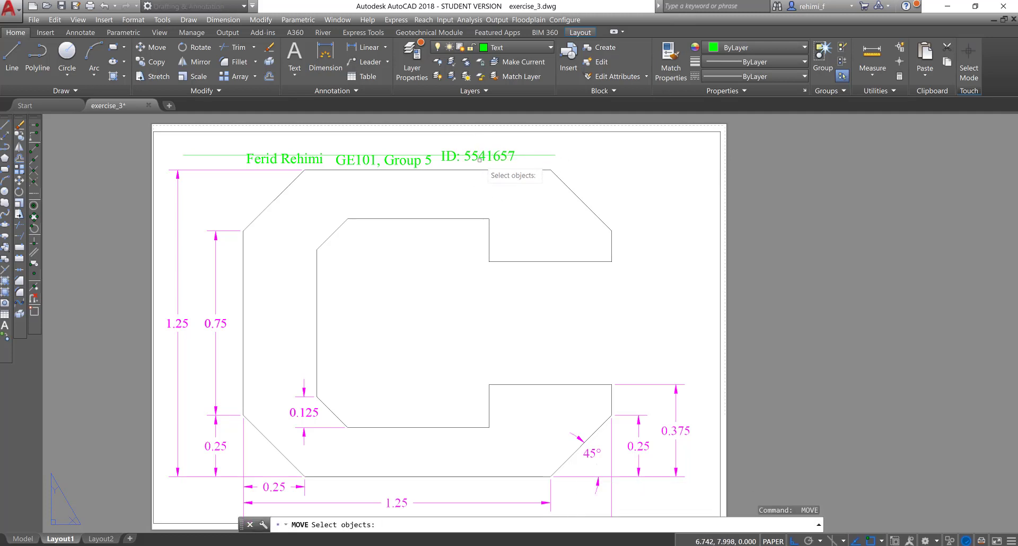
click(480, 159)
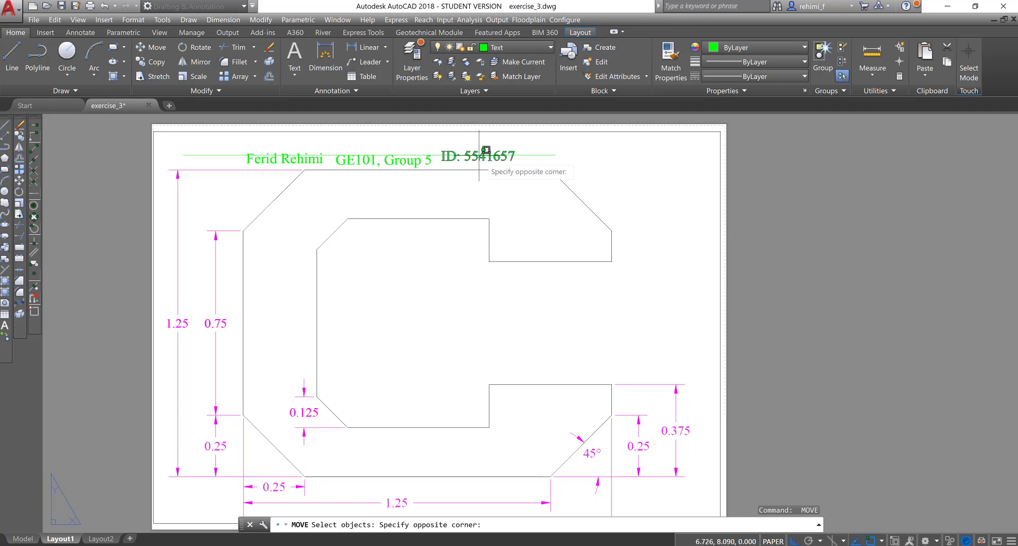
click(483, 151)
click(487, 157)
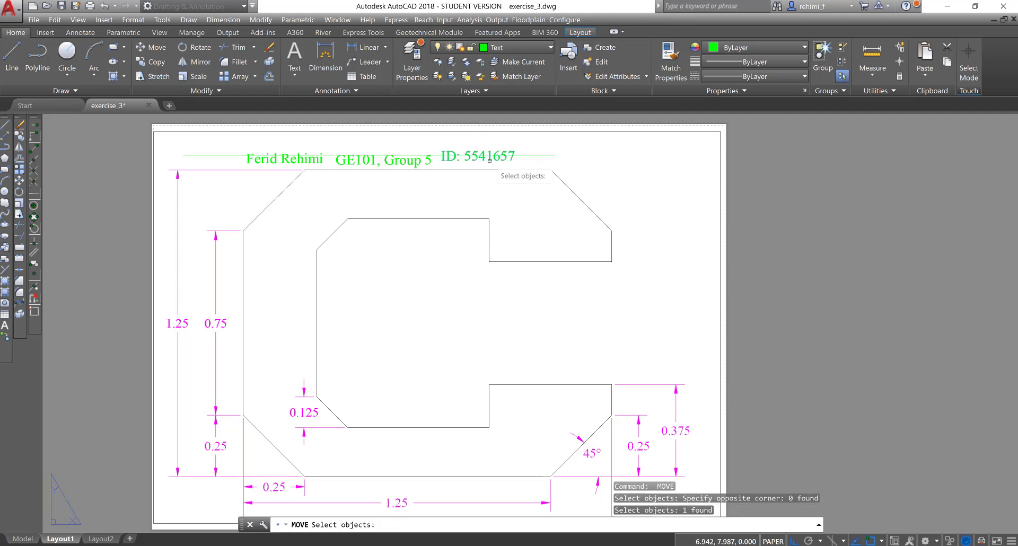
key(Return)
click(653, 159)
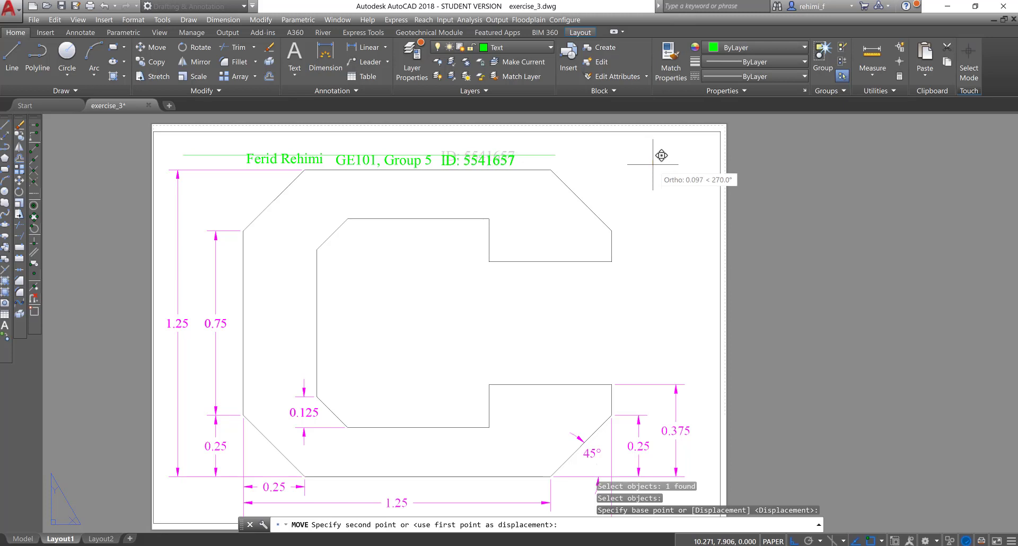
click(653, 159)
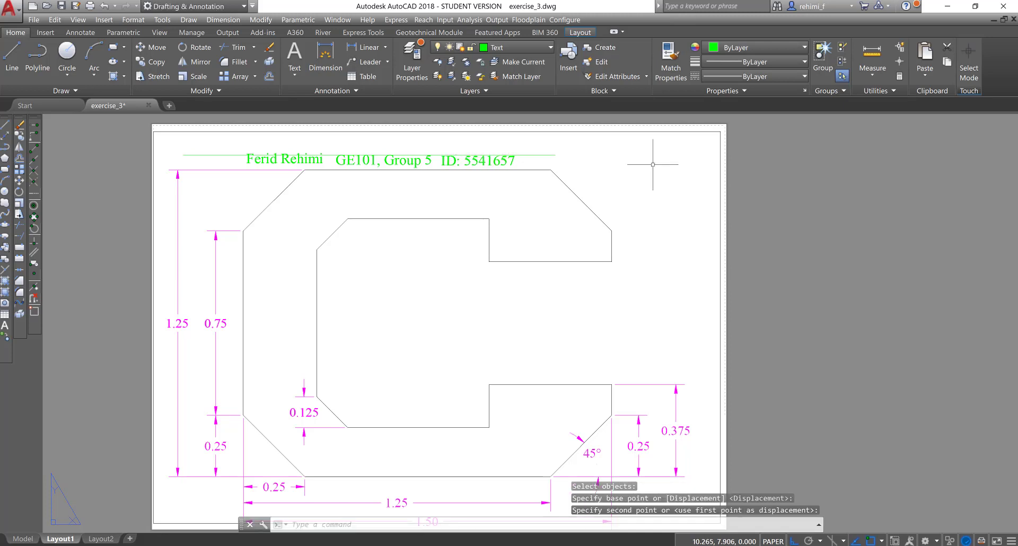
Step: Delete the green underline and window-select the three title texts
click(542, 156)
key(Delete)
click(543, 151)
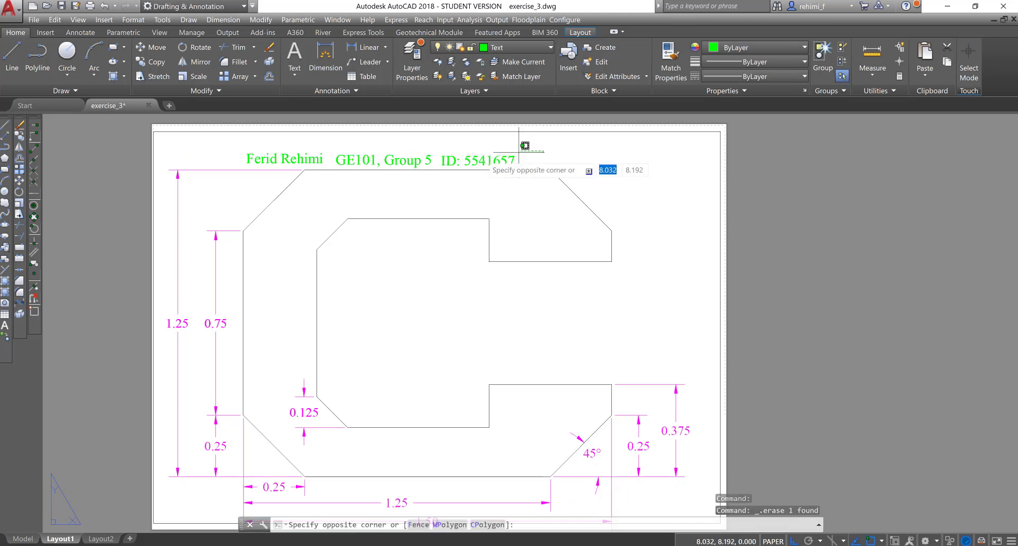
click(247, 158)
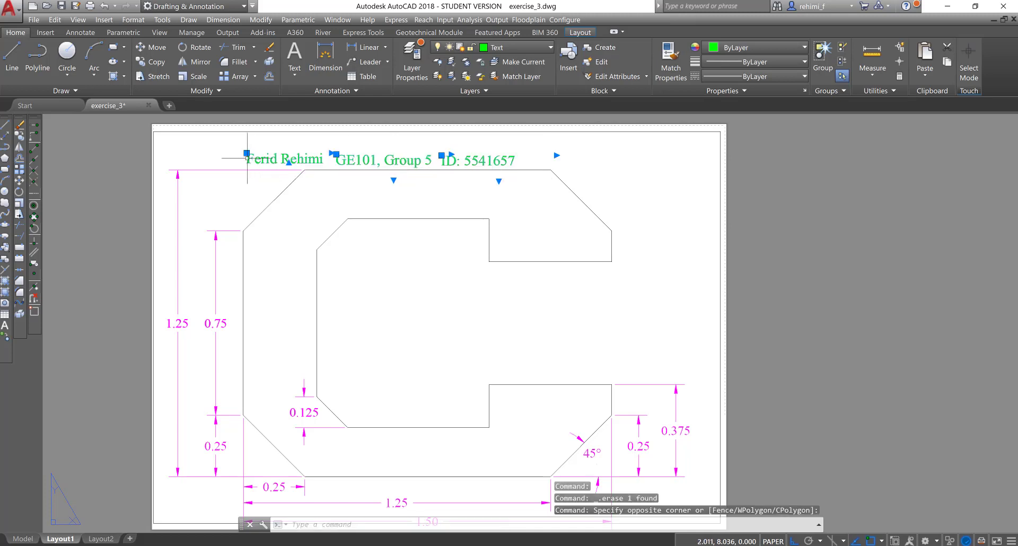
Step: Start moving the three title texts with Ortho, object snap and tracking turned off
text(m)
key(Return)
click(96, 200)
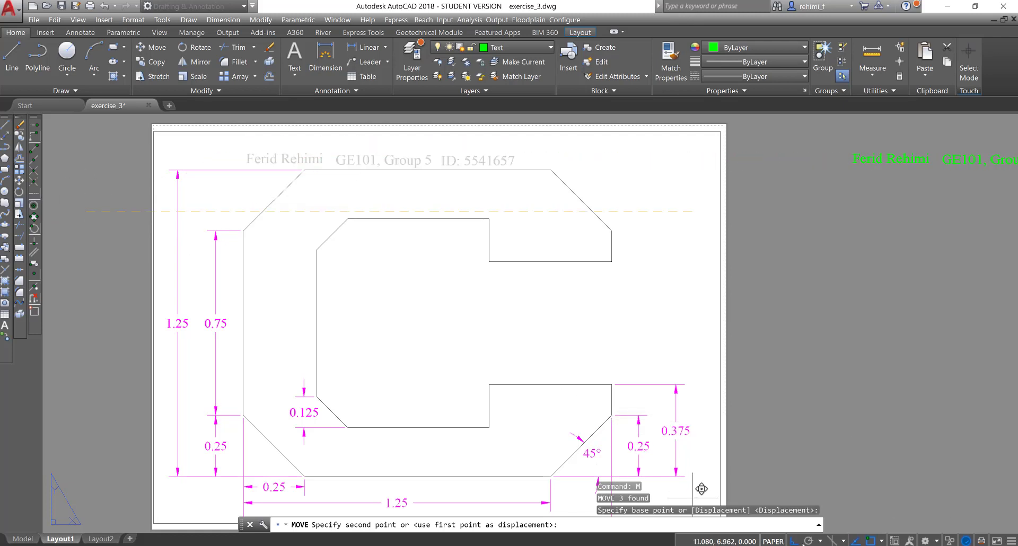
key(F8)
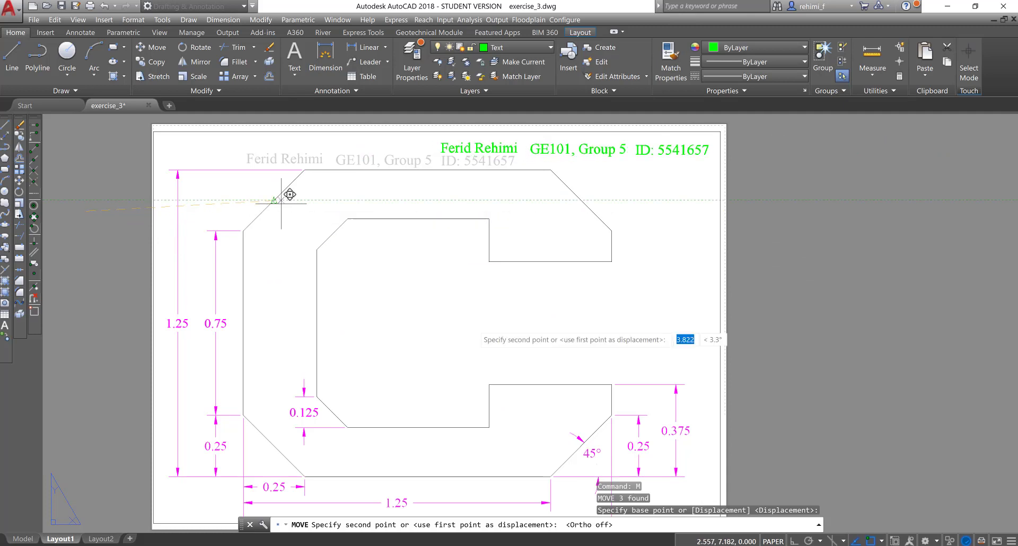
key(F3)
key(F11)
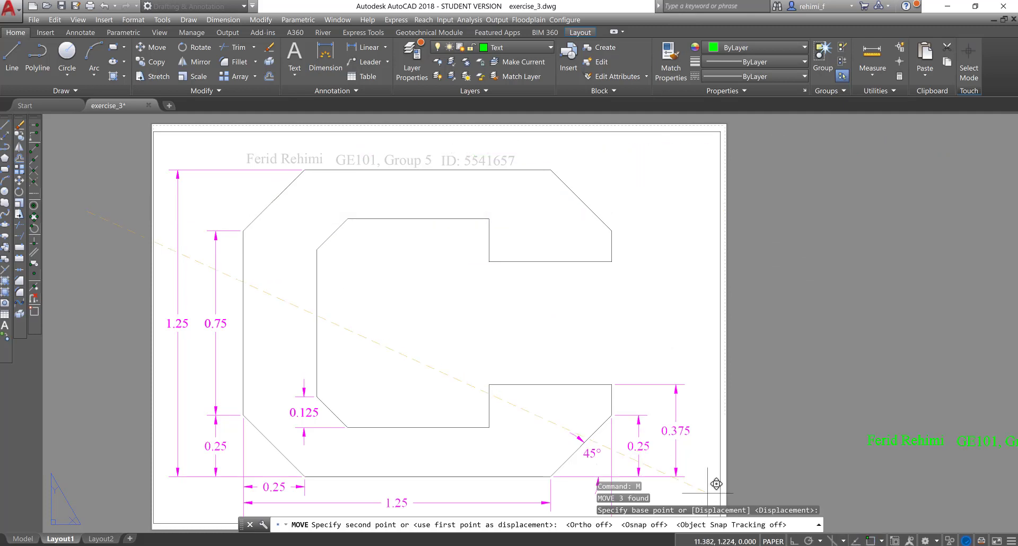
Step: Place the green title at the sheet's top right
click(284, 198)
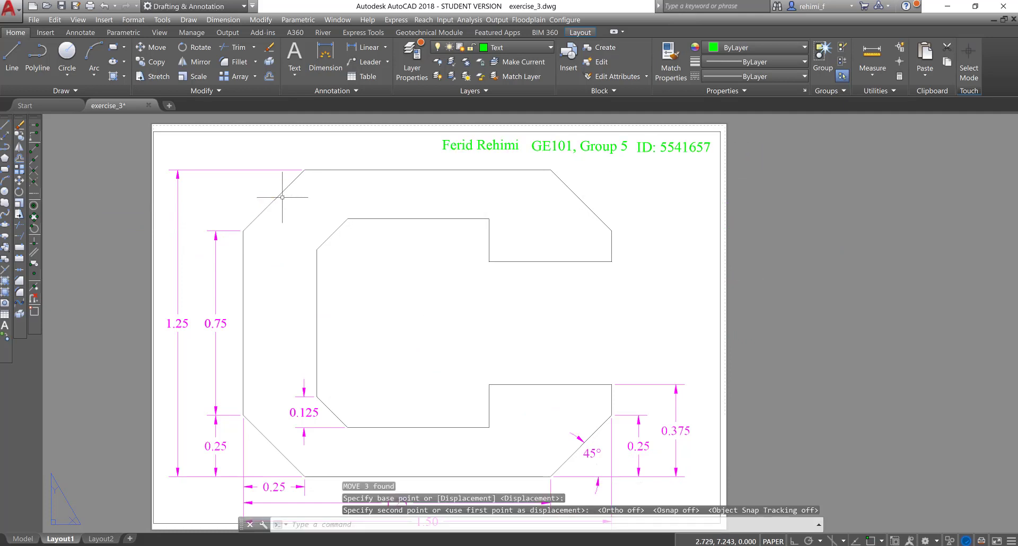
click(905, 253)
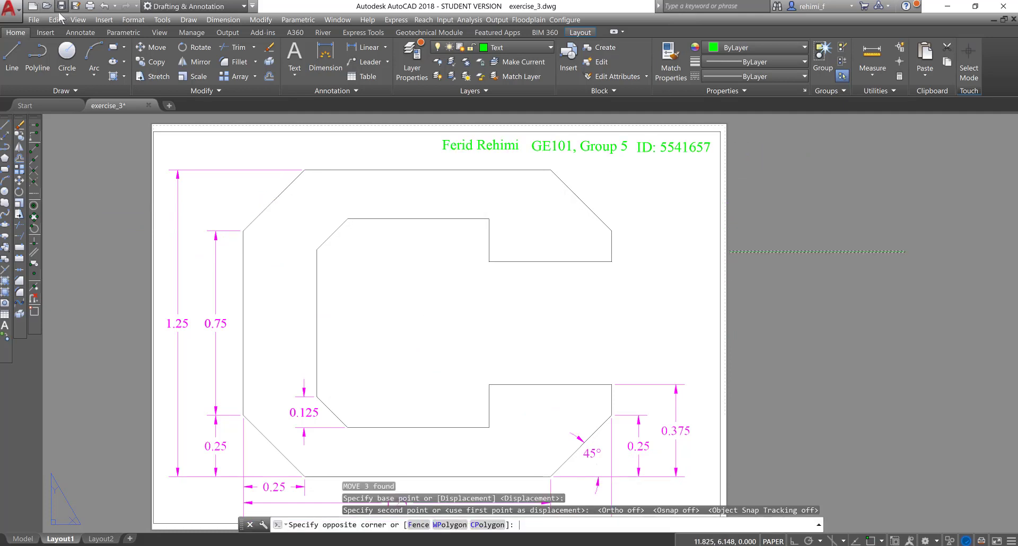
key(Escape)
Step: Save the drawing and bring up the Plot dialog for Layout1
key(ctrl+s)
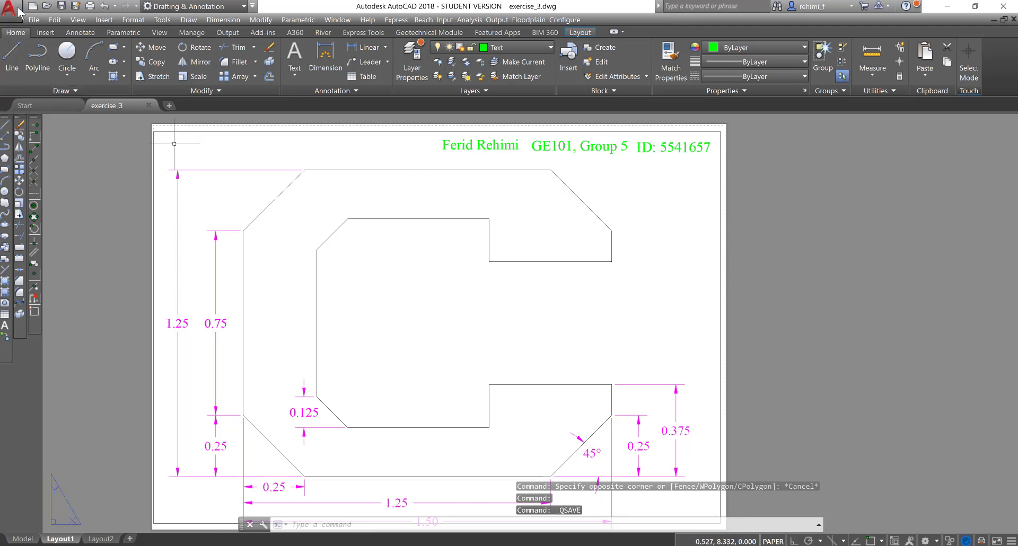
click(10, 7)
mouse_move(43, 237)
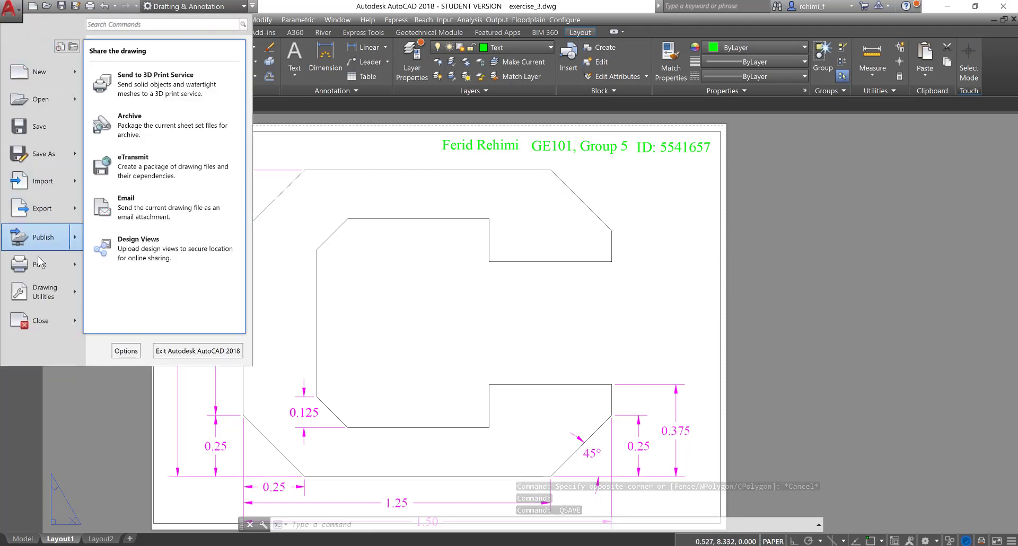
mouse_move(41, 264)
click(132, 80)
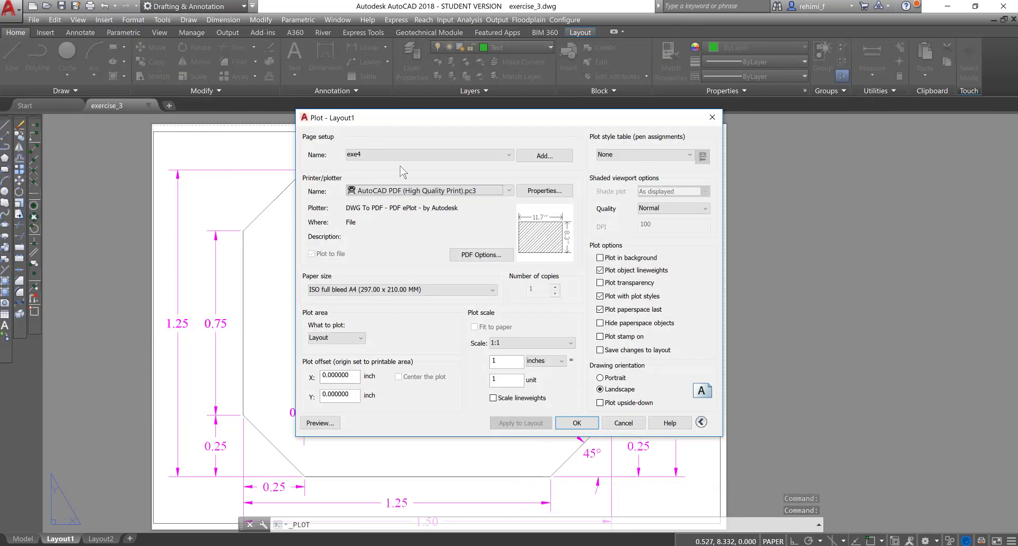
Step: Attempt to plot to exercise_4-Layout1.pdf, dismiss the file-in-use warning, and retry
click(577, 422)
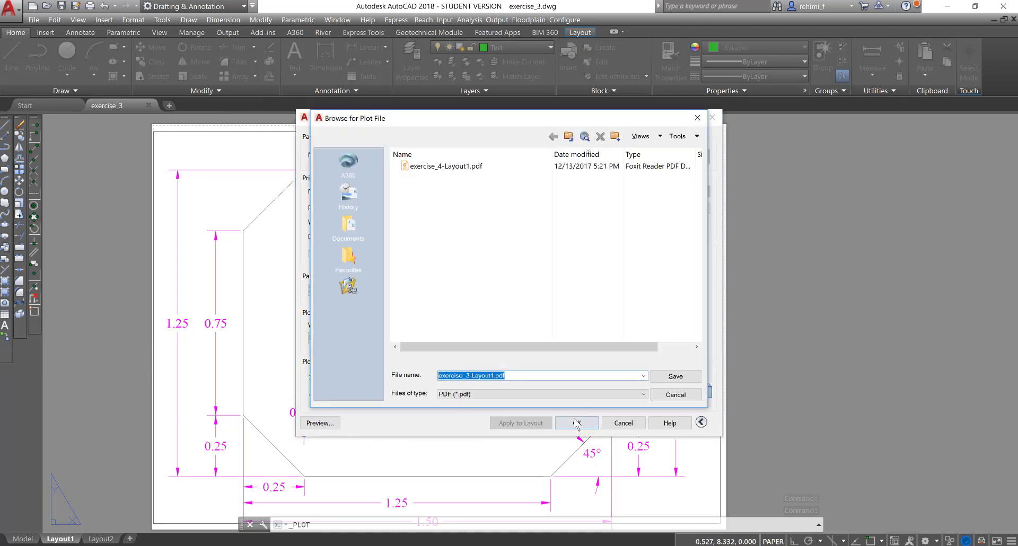
click(459, 166)
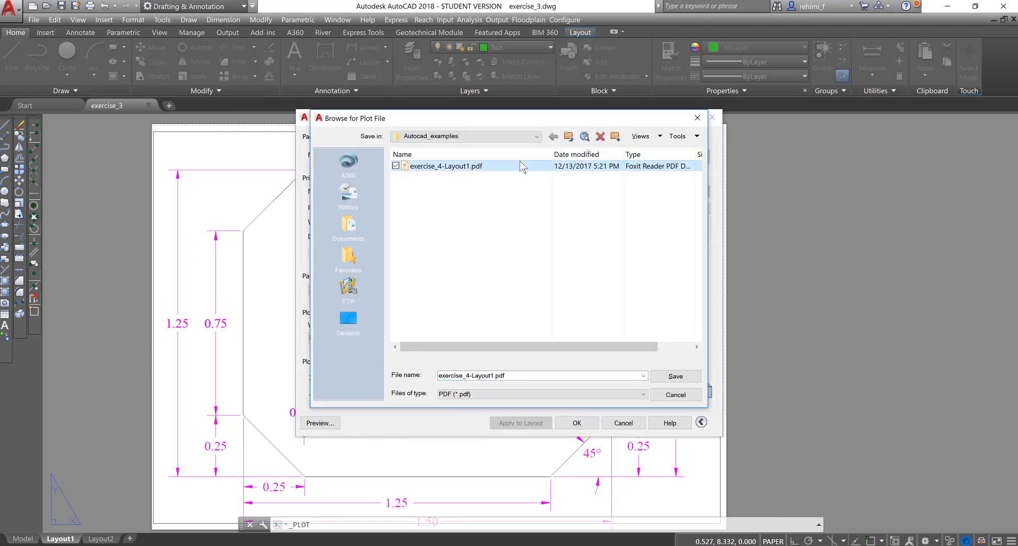
click(675, 378)
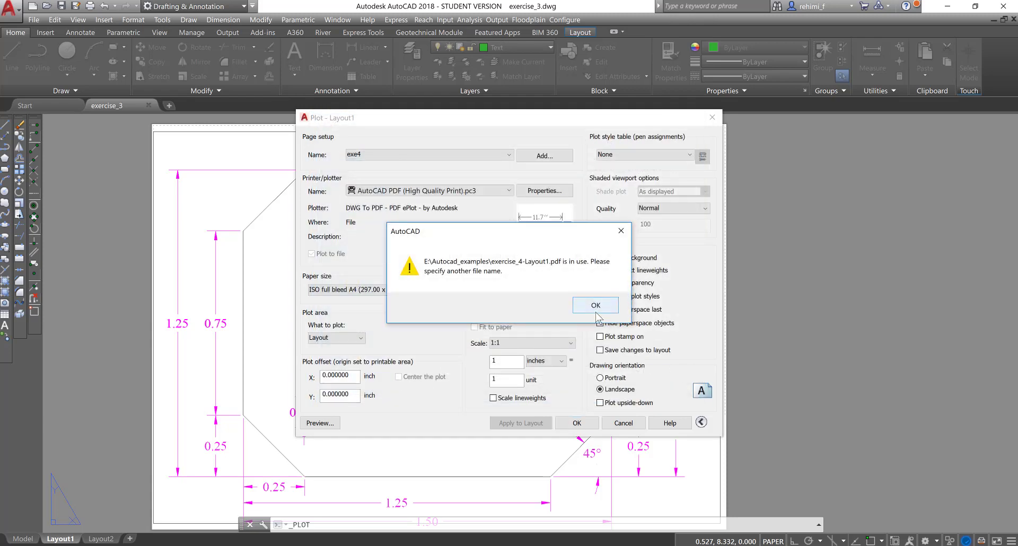
click(596, 312)
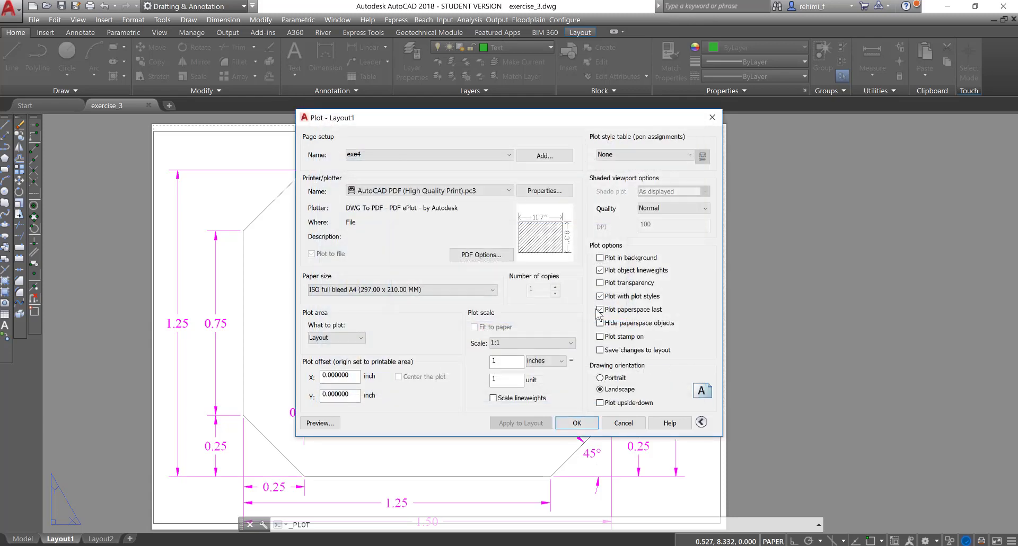
click(567, 425)
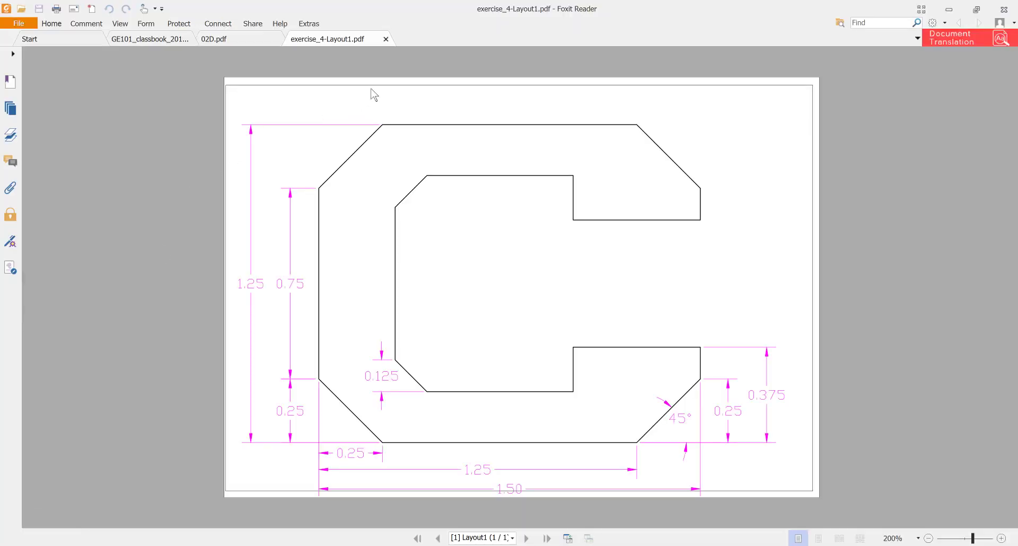
Step: Close the exercise_4-Layout1.pdf tab in Foxit Reader to release the file
click(387, 41)
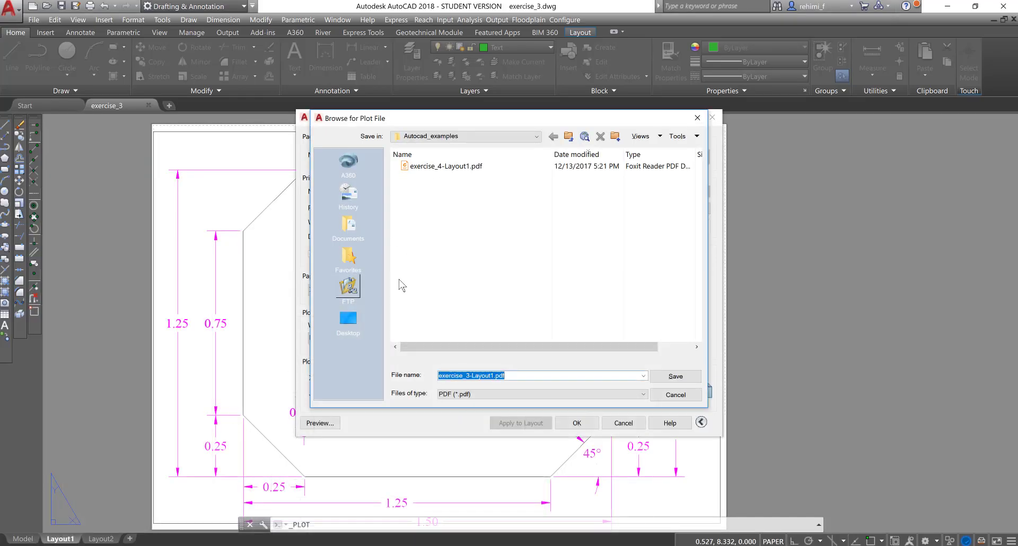
Step: Plot Layout1 to exercise_4-Layout1.pdf, confirming the overwrite of the existing file
click(453, 167)
click(673, 377)
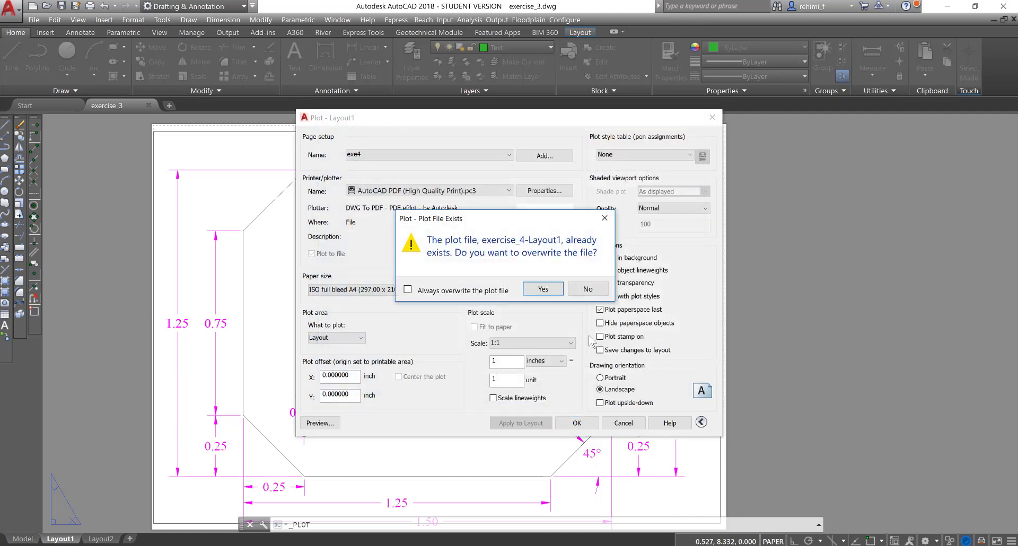
click(543, 290)
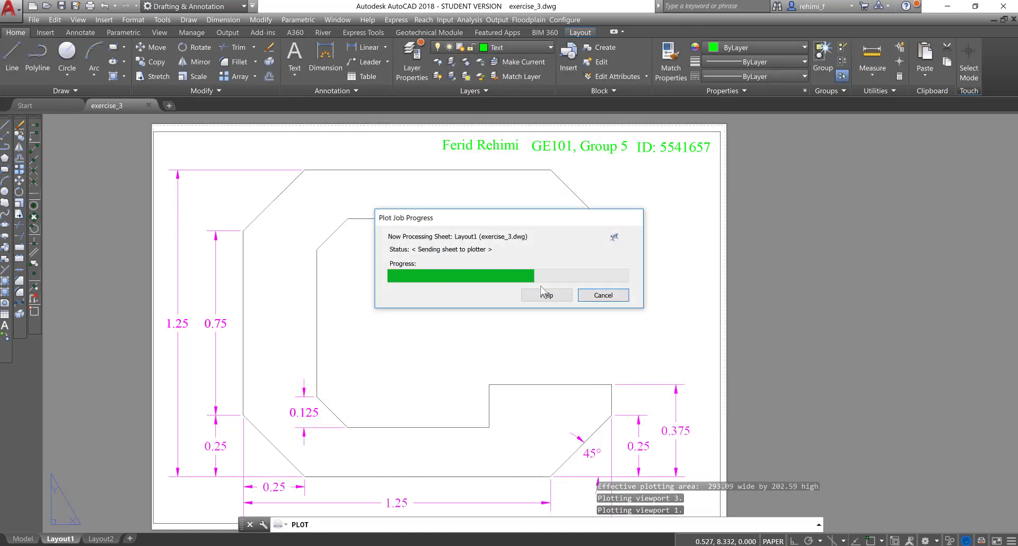